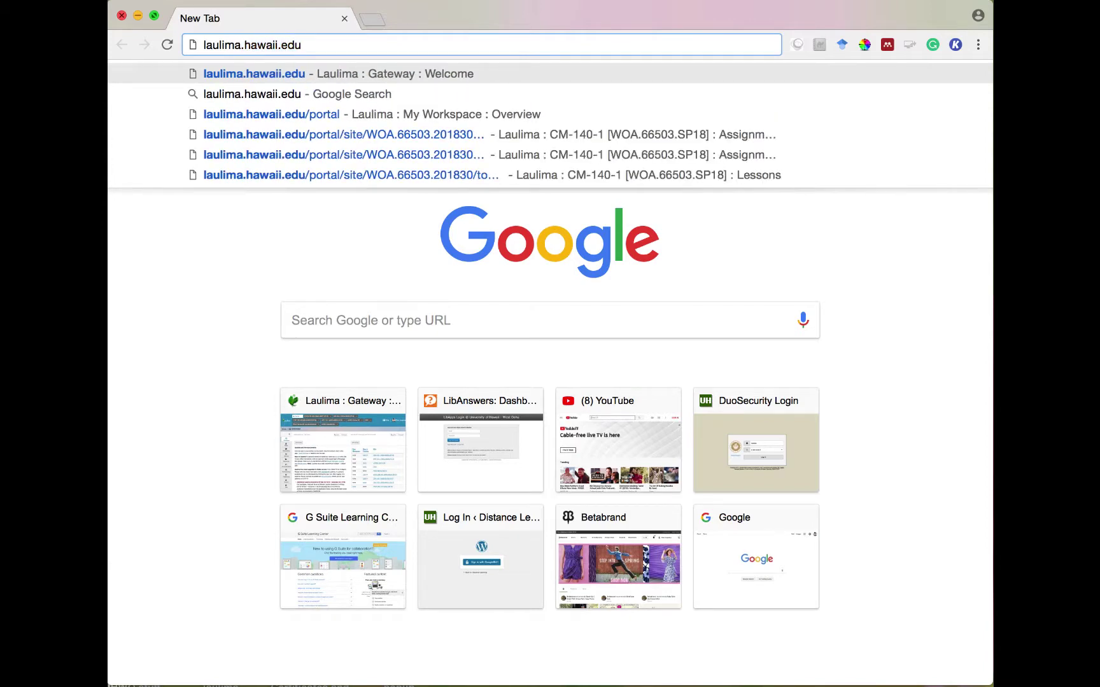
Step: Open the Laulima login page and sign in with your user ID and password
{"action": "key", "text": "Return"}
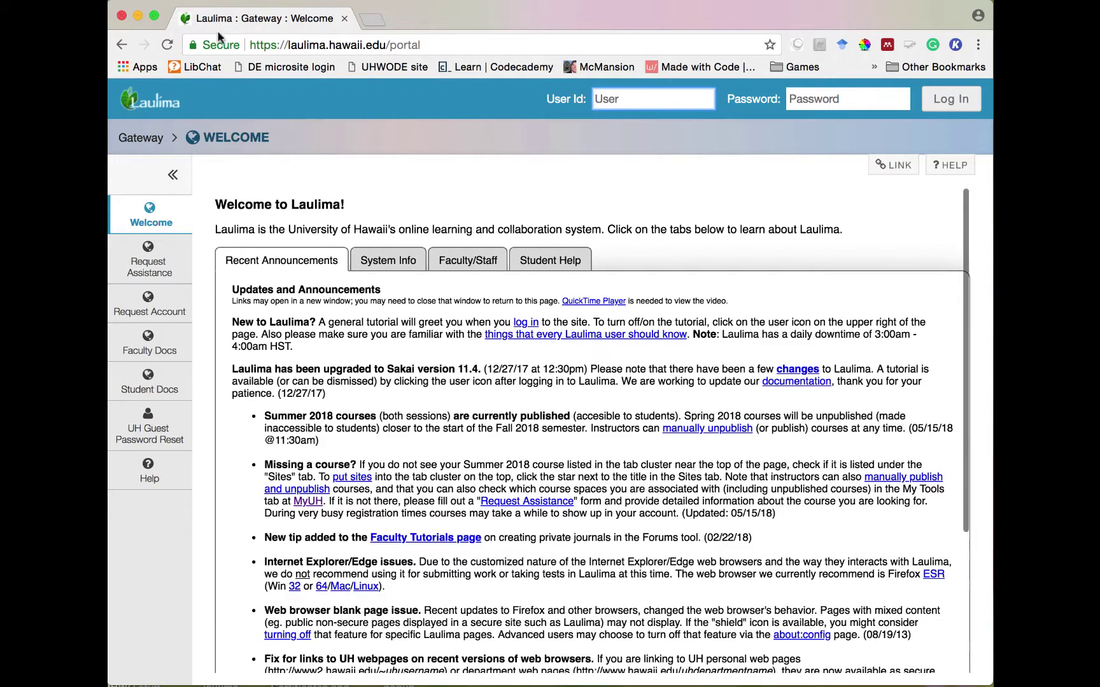
{"action": "type", "text": "rbarr"}
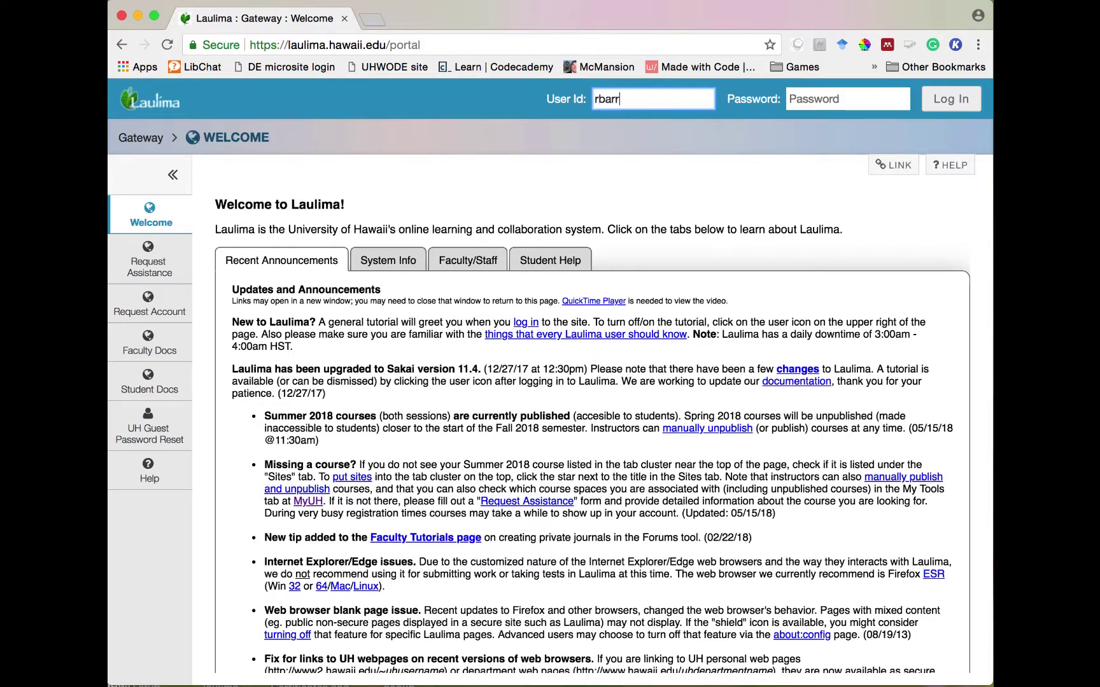
{"action": "type", "text": "era"}
{"action": "key", "text": "Tab"}
{"action": "type", "text": "•"}
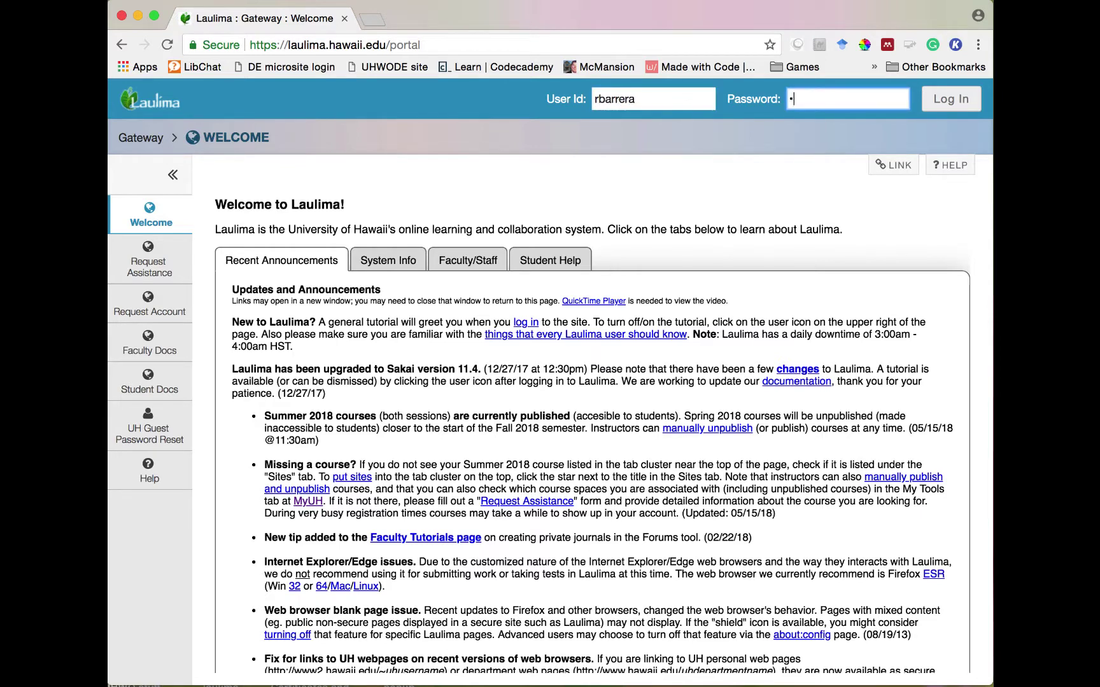
{"action": "type", "text": "••••••••••"}
{"action": "key", "text": "Return"}
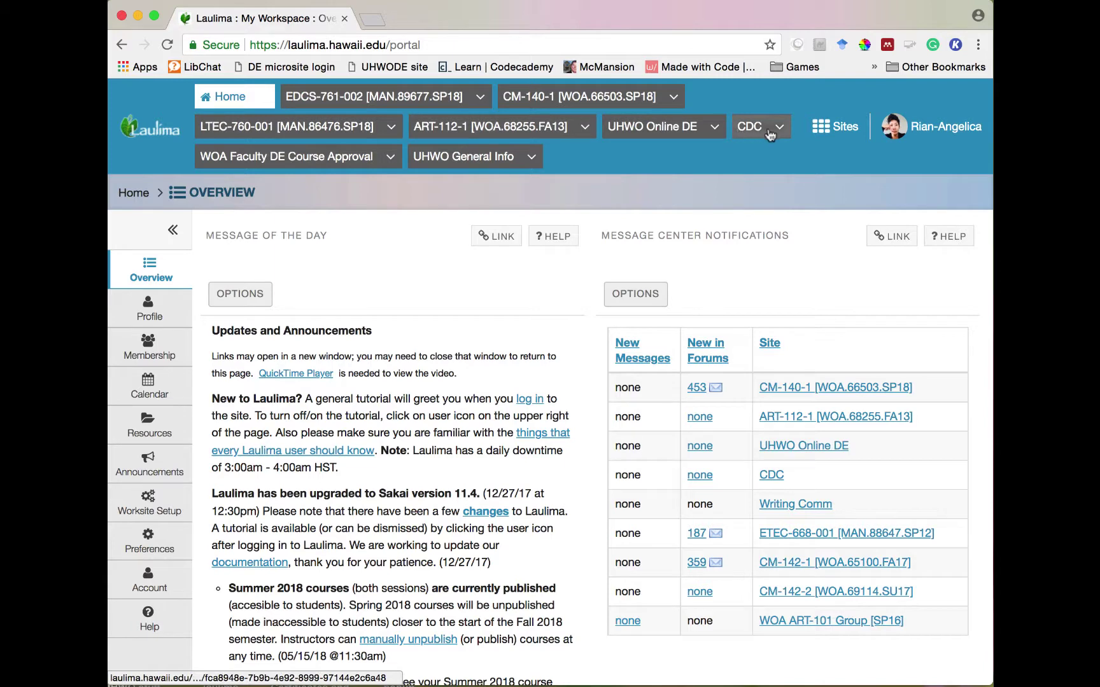
Step: Open the Summer 2018 CM-142-1 site, then scroll the Sites list to earlier CM-142 terms
{"action": "left_click", "coordinate": [828, 130]}
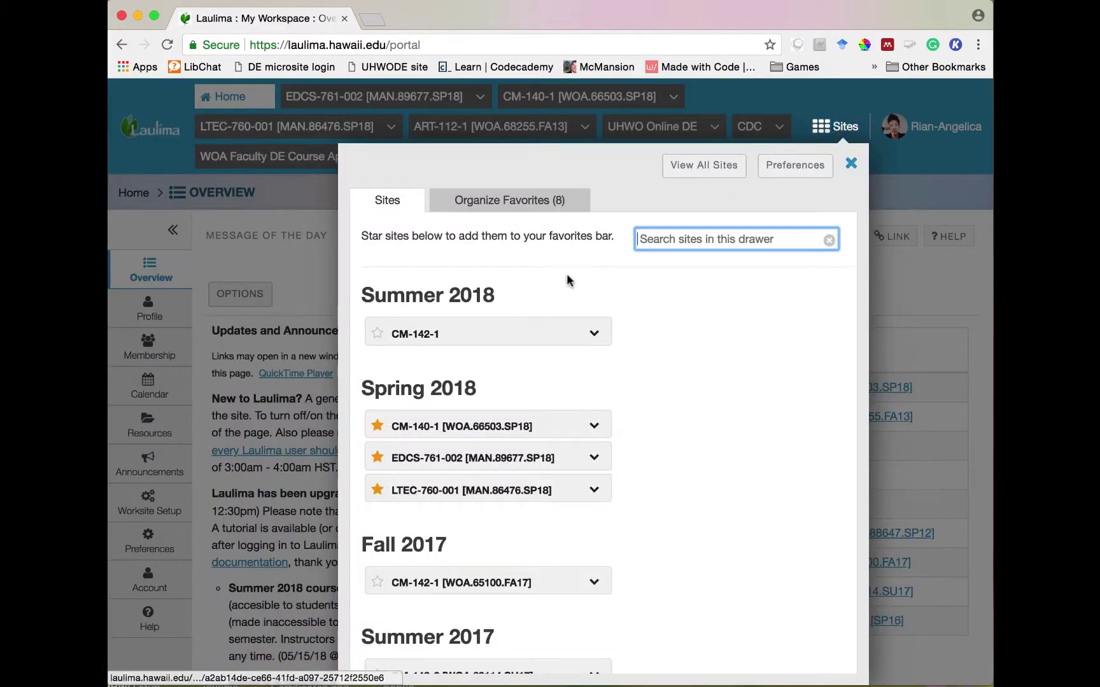
{"action": "left_click", "coordinate": [414, 334]}
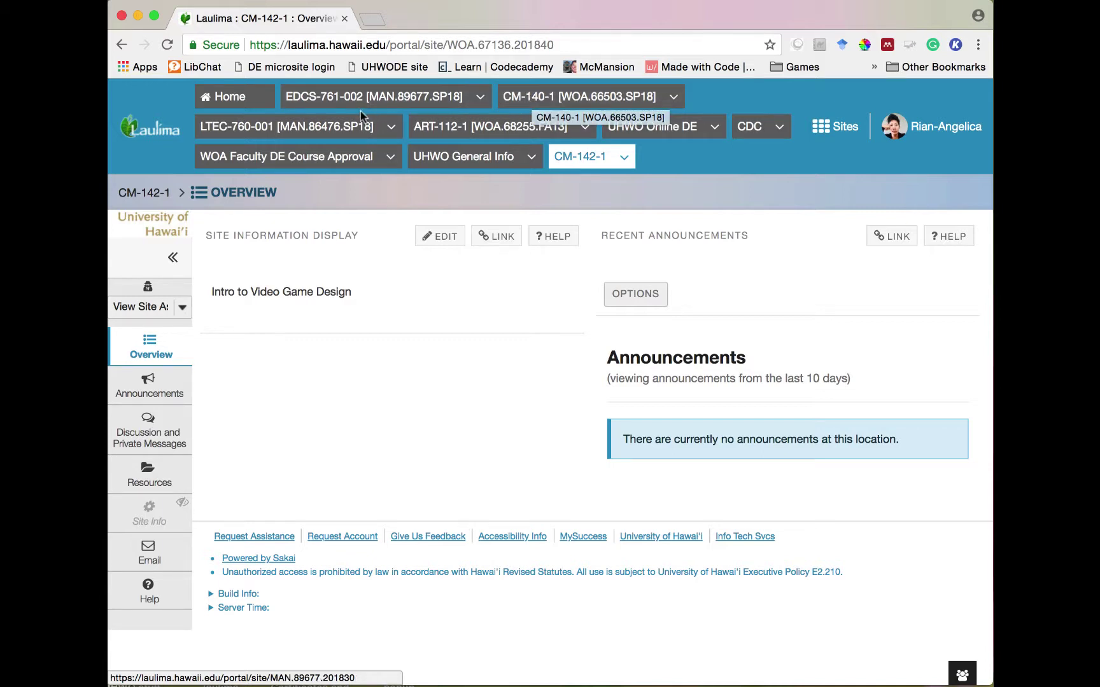
{"action": "left_click", "coordinate": [819, 130]}
{"action": "scroll", "coordinate": [525, 487], "scroll_direction": "down", "scroll_amount": 3}
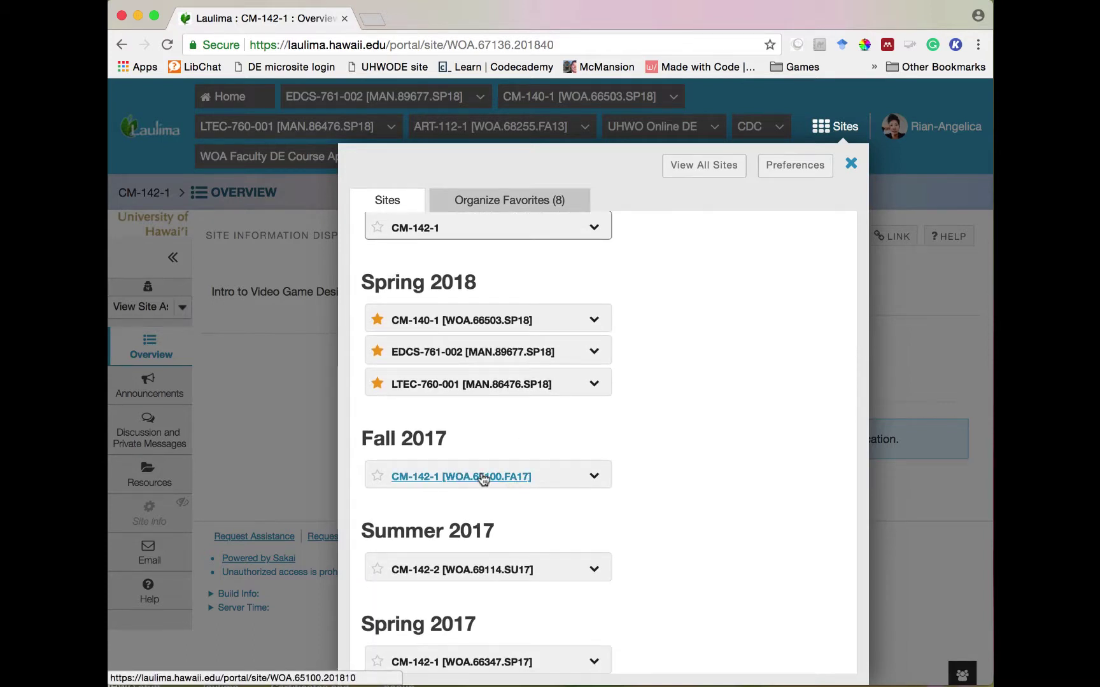
{"action": "scroll", "coordinate": [483, 480], "scroll_direction": "down", "scroll_amount": 2}
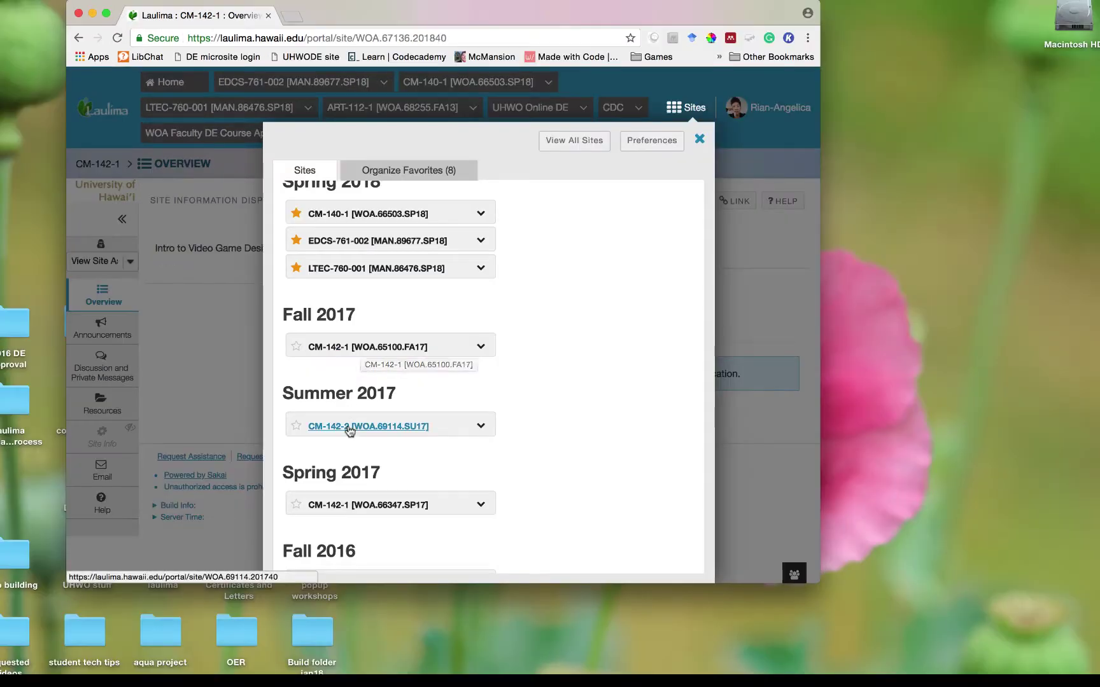
Step: Open CM-142-2 [WOA.69114.SU17] in a new window and fit it to the right half
{"action": "right_click", "coordinate": [439, 503]}
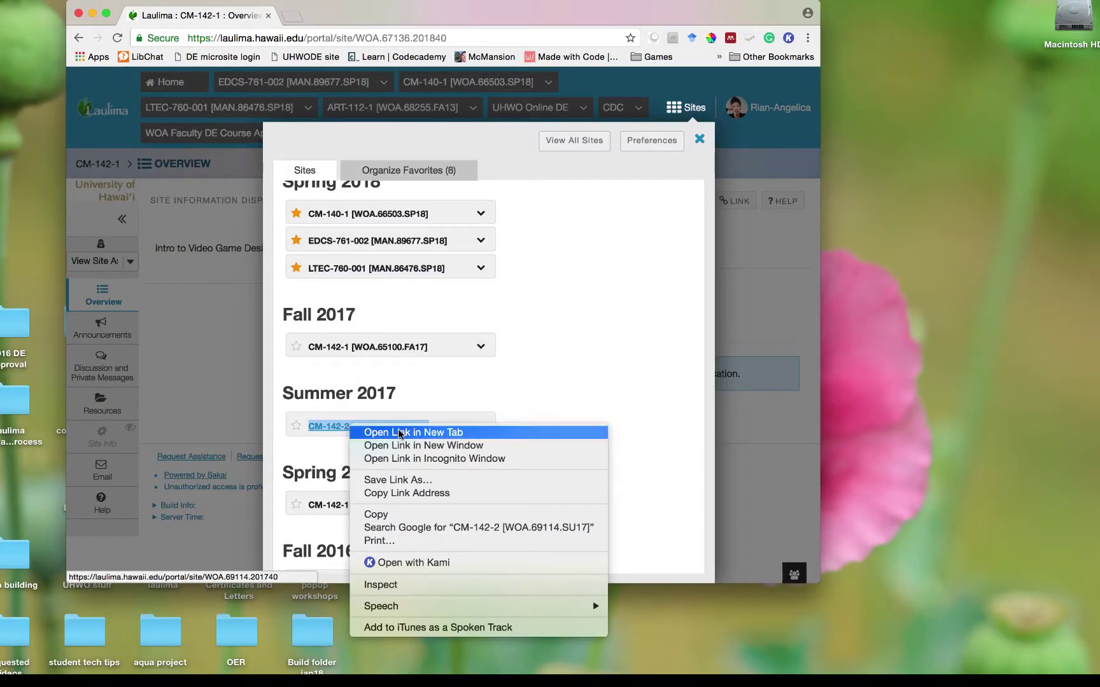
{"action": "left_click", "coordinate": [400, 446]}
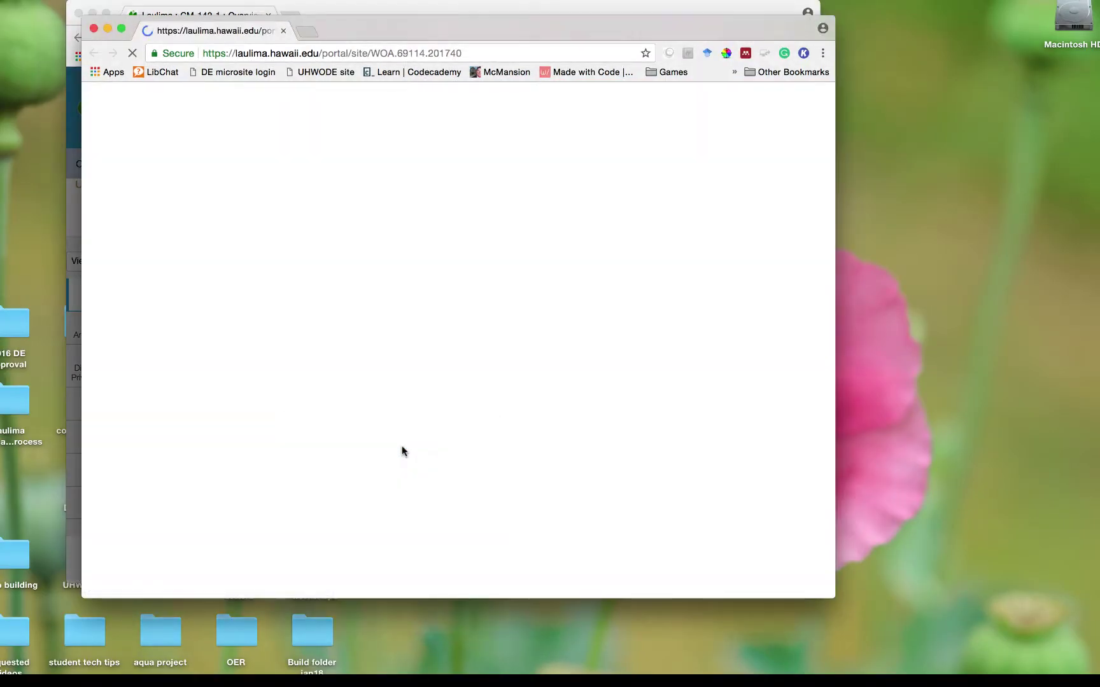
{"action": "left_click_drag", "start_coordinate": [368, 34], "coordinate": [648, 2]}
{"action": "left_click_drag", "start_coordinate": [365, 564], "coordinate": [546, 674]}
Step: Close the Sites drawer and fit the CM-142-1 window to the left half
{"action": "left_click", "coordinate": [225, 287]}
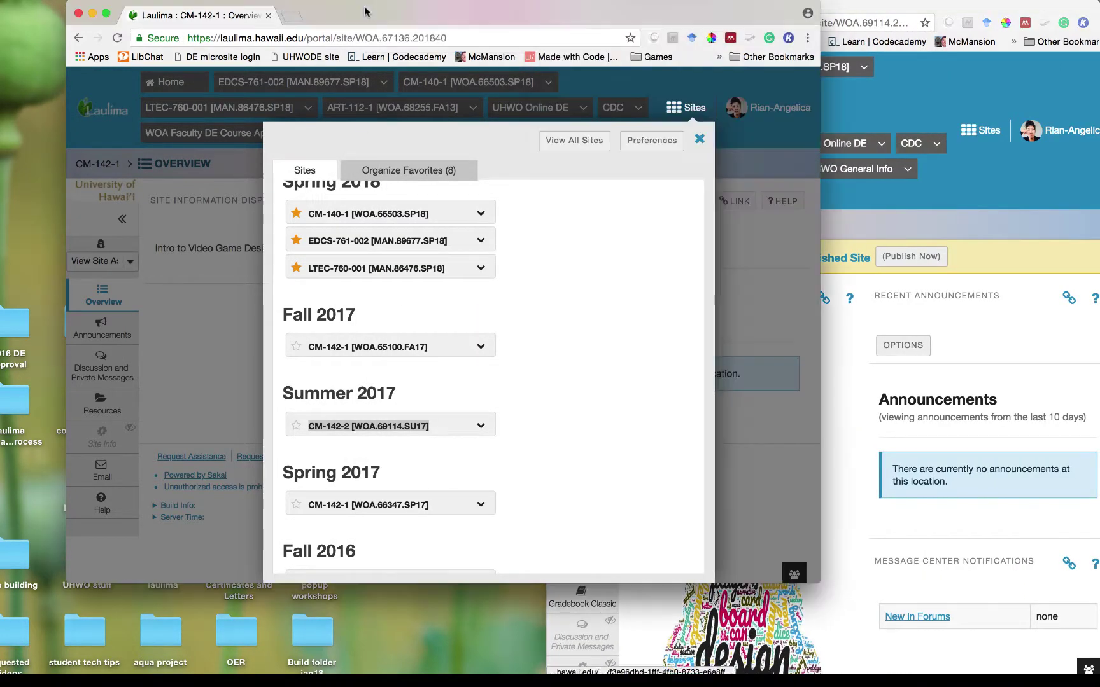
{"action": "left_click", "coordinate": [223, 293]}
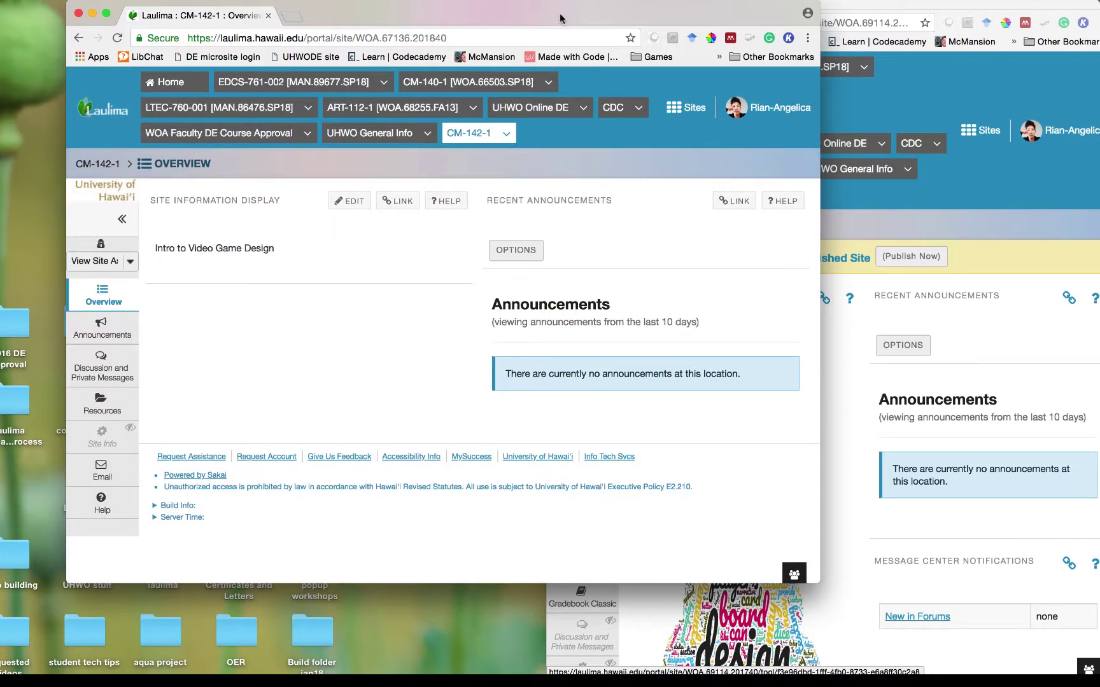
{"action": "left_click_drag", "start_coordinate": [560, 17], "coordinate": [452, 3]}
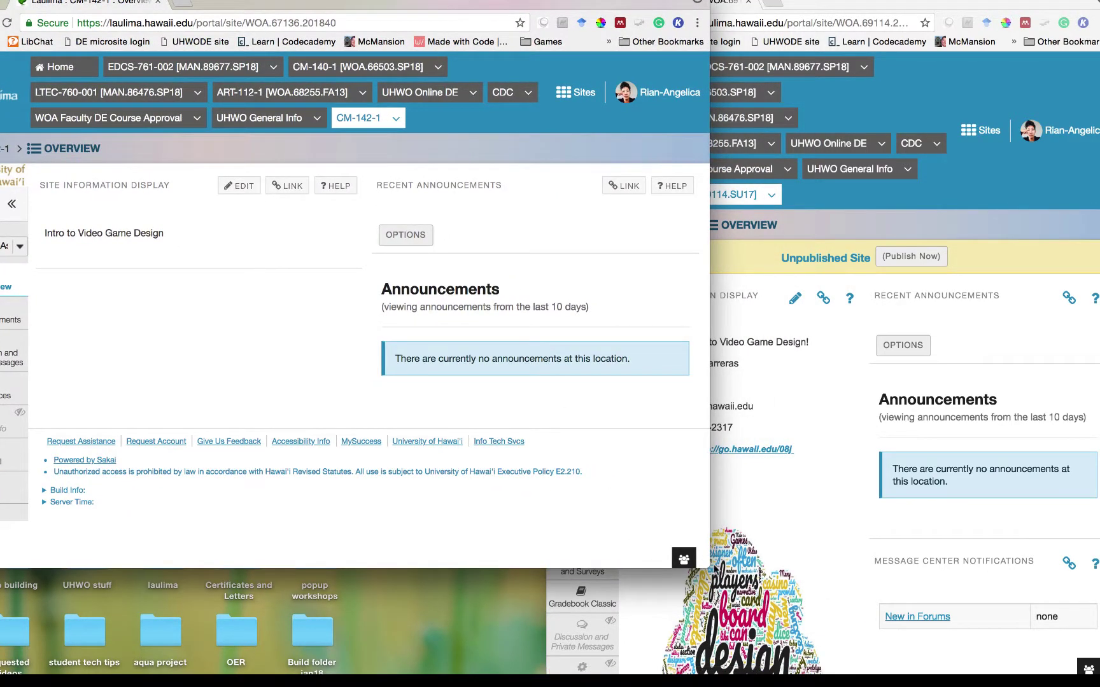
{"action": "left_click_drag", "start_coordinate": [707, 561], "coordinate": [540, 675]}
{"action": "scroll", "coordinate": [636, 578], "scroll_direction": "down", "scroll_amount": 5}
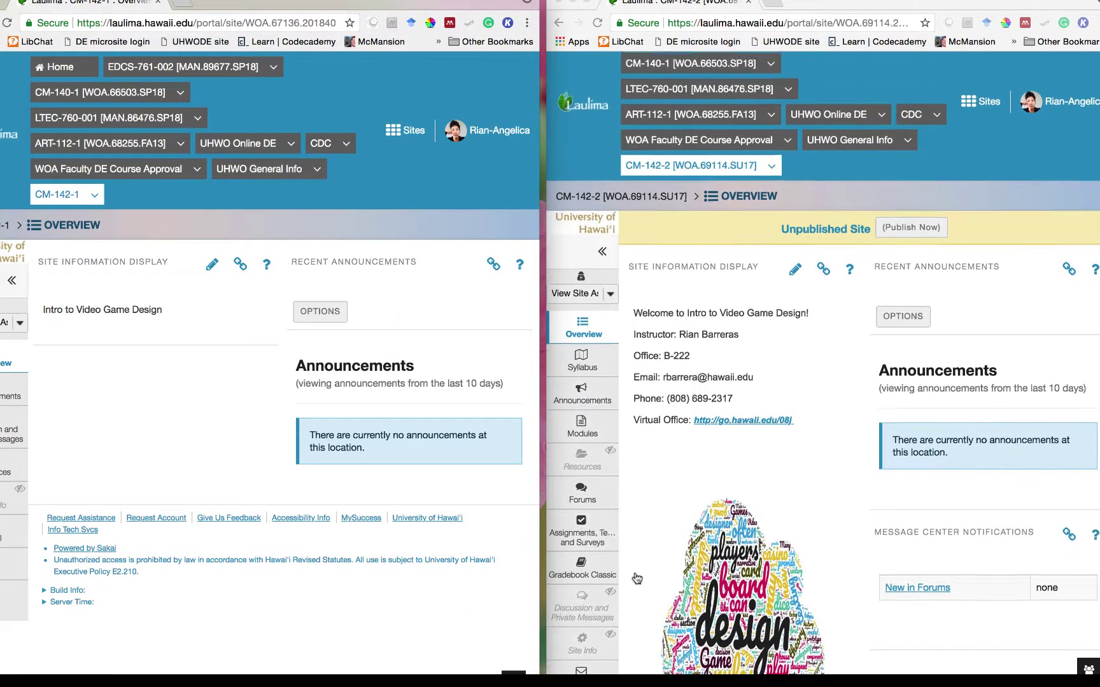
Step: Browse CM-142-2's Assignments, Tests and Surveys, Forums, and the Syllabus with its SU17 PDF
{"action": "scroll", "coordinate": [636, 577], "scroll_direction": "down", "scroll_amount": 5}
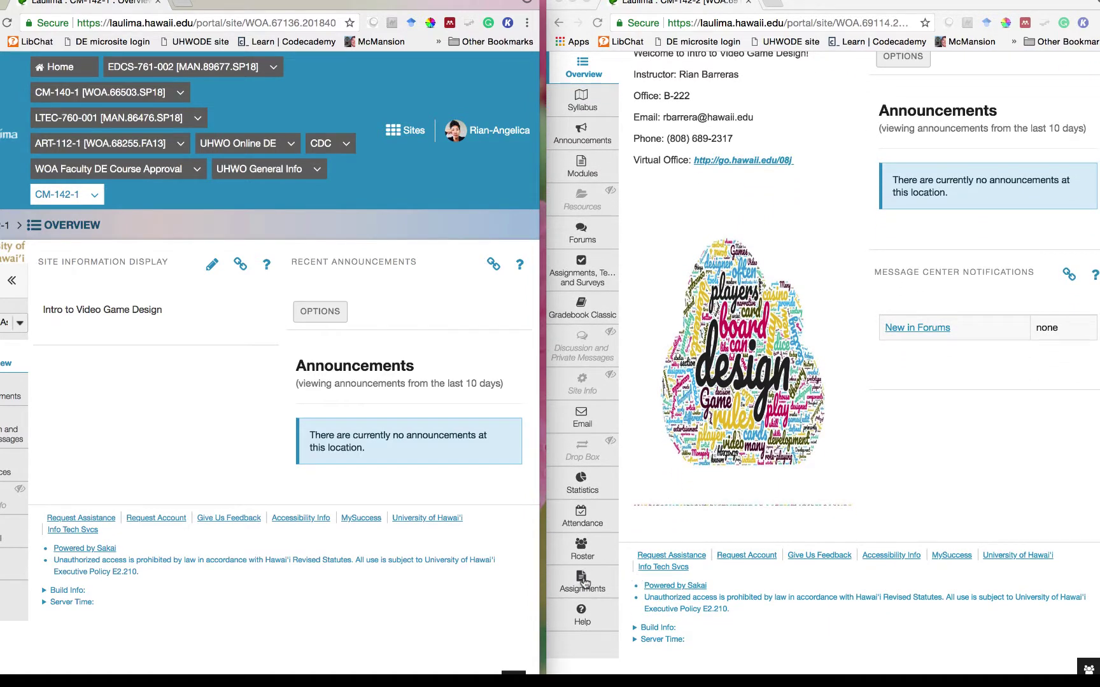
{"action": "left_click", "coordinate": [585, 280]}
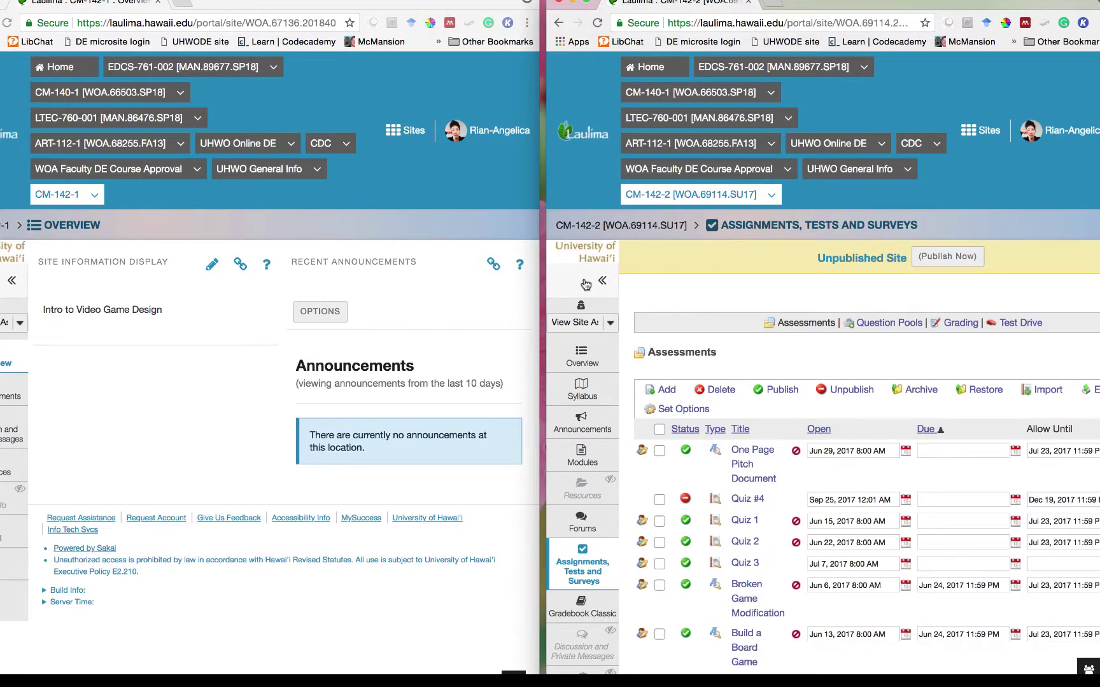
{"action": "left_click", "coordinate": [579, 531]}
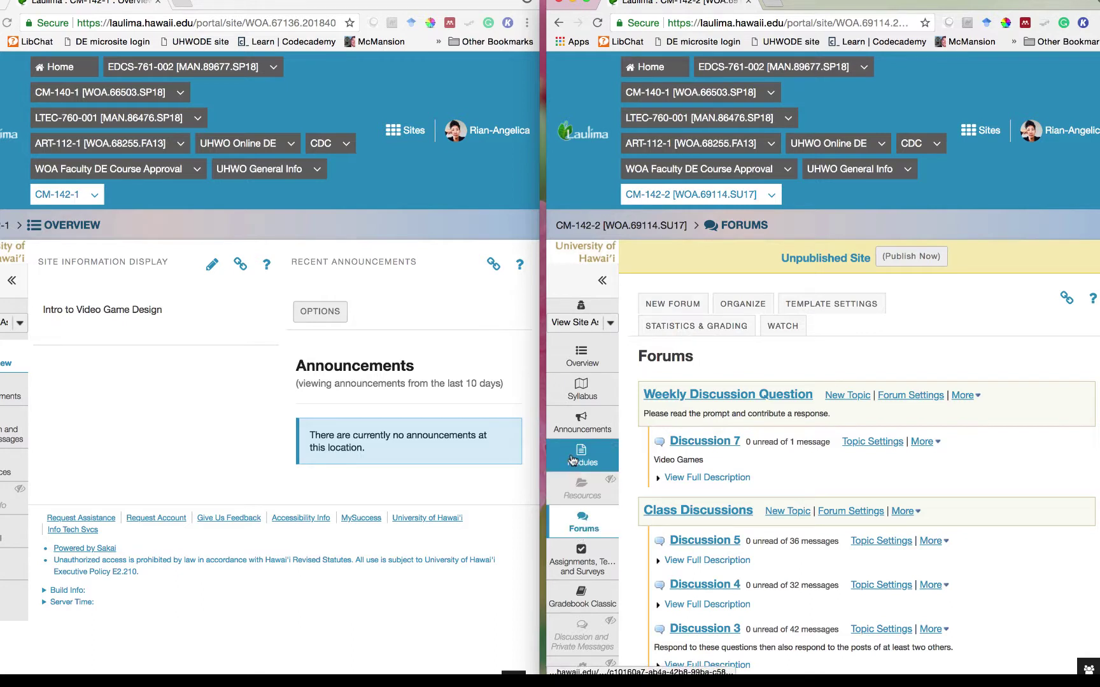
{"action": "left_click", "coordinate": [580, 392]}
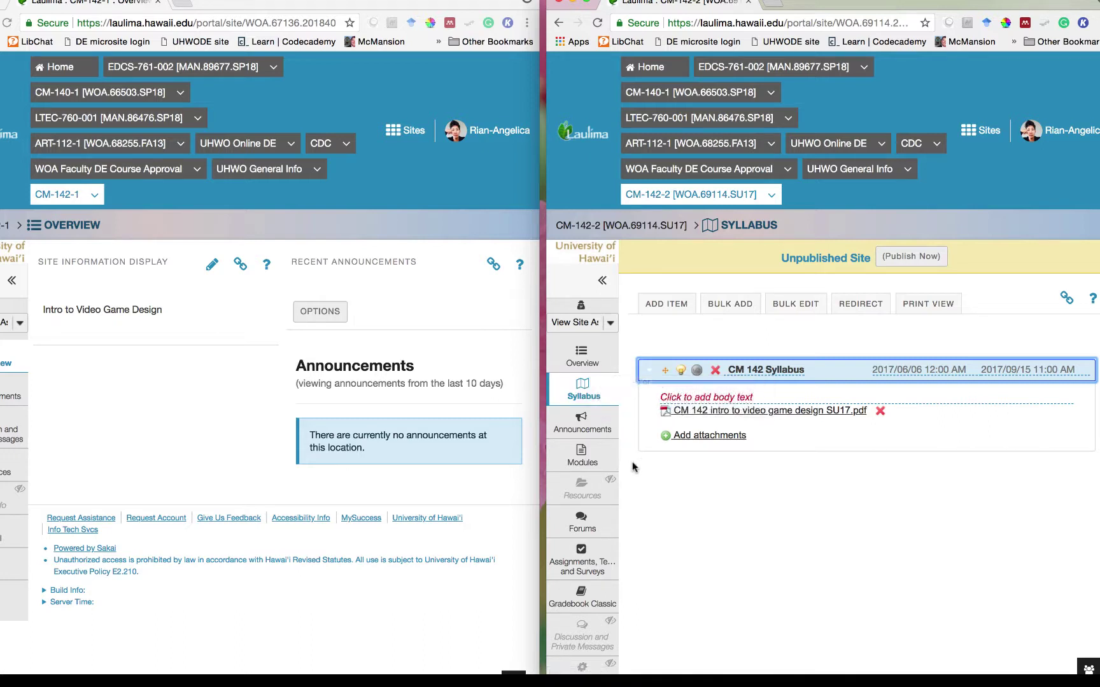
{"action": "scroll", "coordinate": [633, 461], "scroll_direction": "down", "scroll_amount": 1}
{"action": "scroll", "coordinate": [633, 462], "scroll_direction": "down", "scroll_amount": 6}
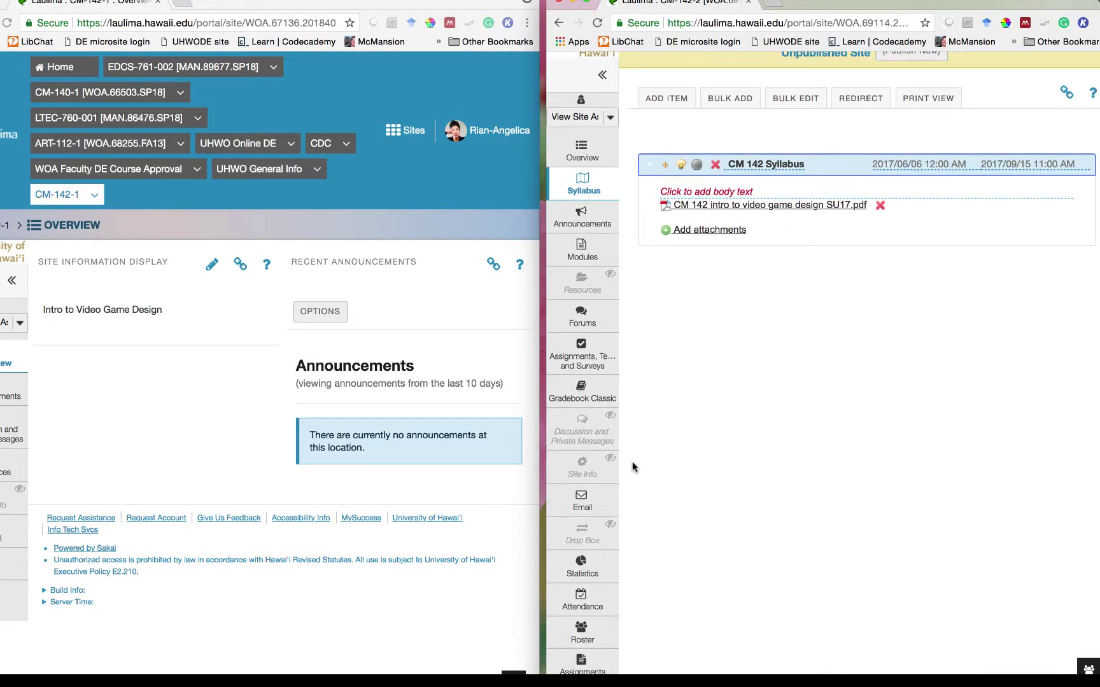
{"action": "scroll", "coordinate": [633, 461], "scroll_direction": "up", "scroll_amount": 1}
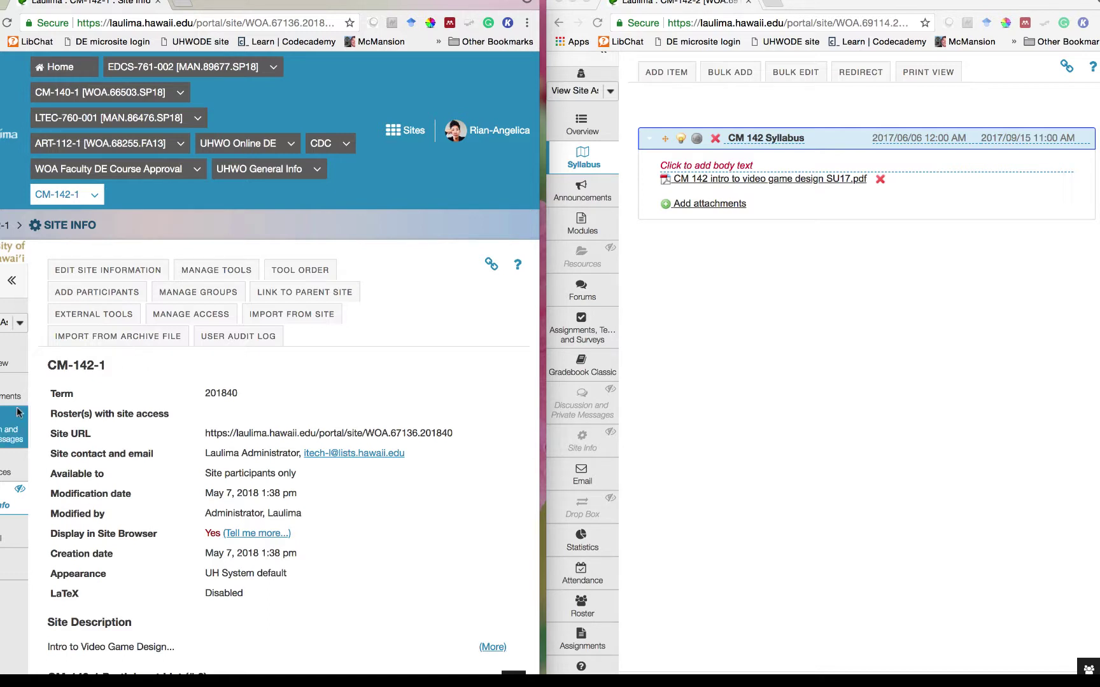
Step: In the tool list, enable Assignments, Tests and Surveys and Attendance; disable Discussion and Private Messages
{"action": "left_click", "coordinate": [220, 273]}
{"action": "scroll", "coordinate": [187, 436], "scroll_direction": "down", "scroll_amount": 5}
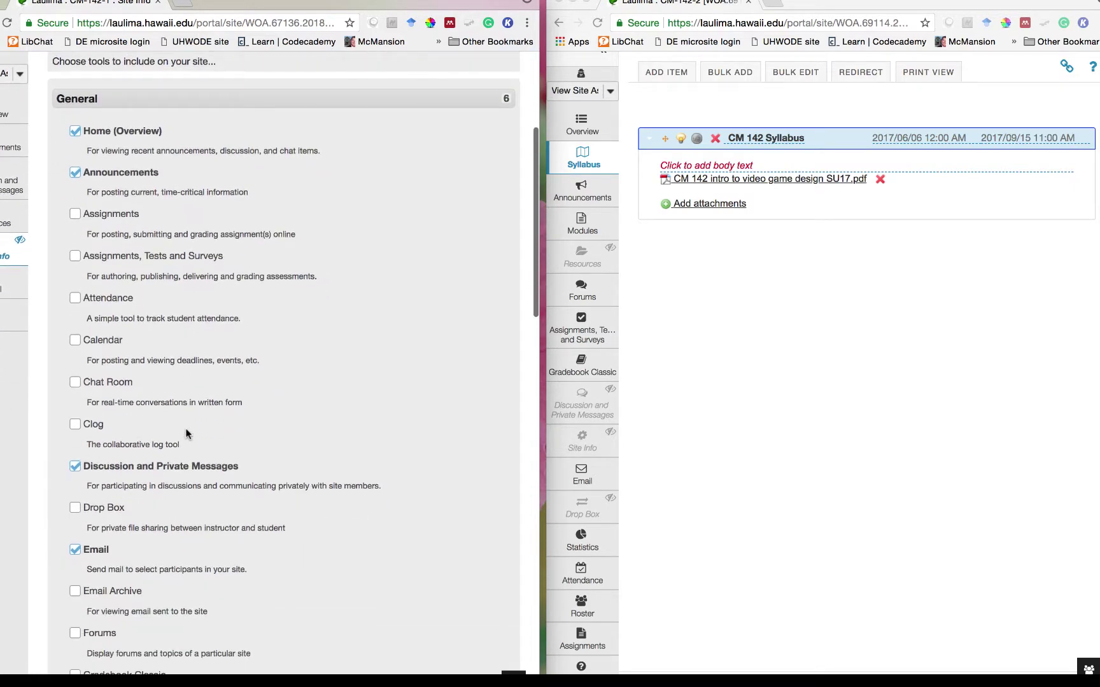
{"action": "scroll", "coordinate": [186, 433], "scroll_direction": "down", "scroll_amount": 2}
{"action": "left_click", "coordinate": [75, 202]}
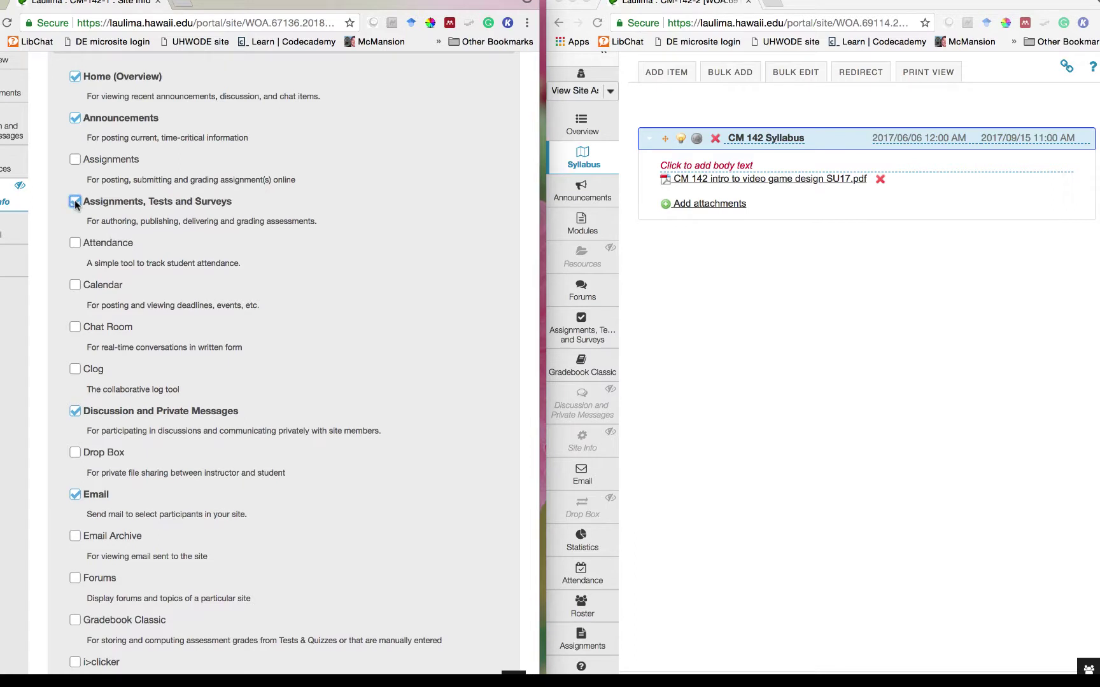
{"action": "left_click", "coordinate": [75, 243]}
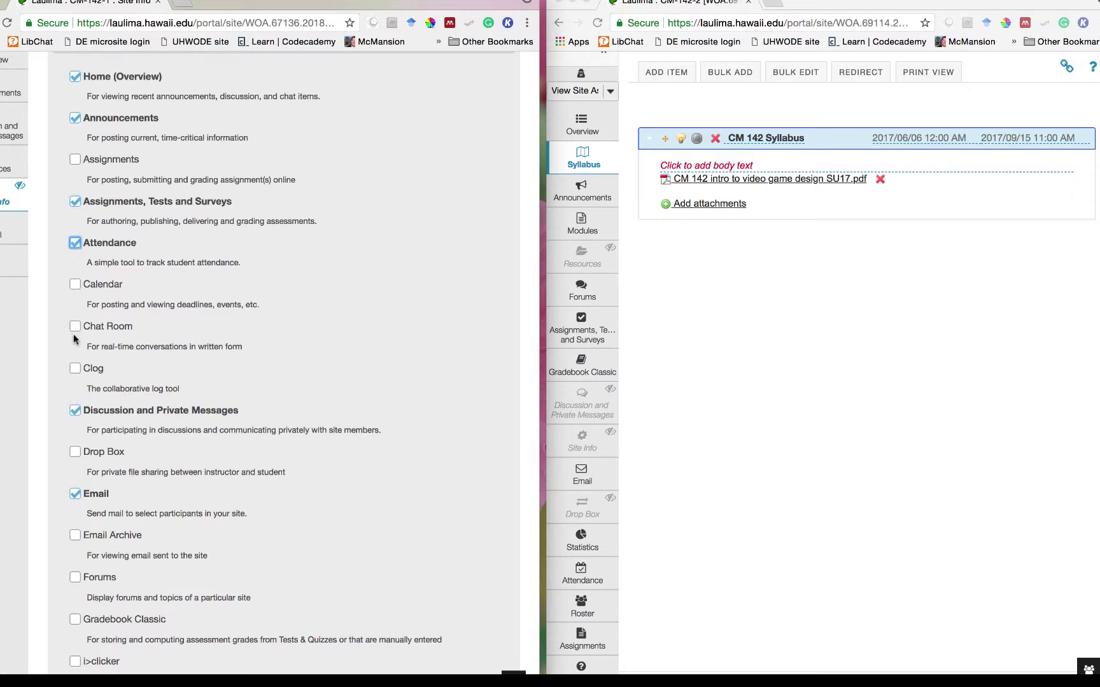
{"action": "left_click", "coordinate": [74, 411]}
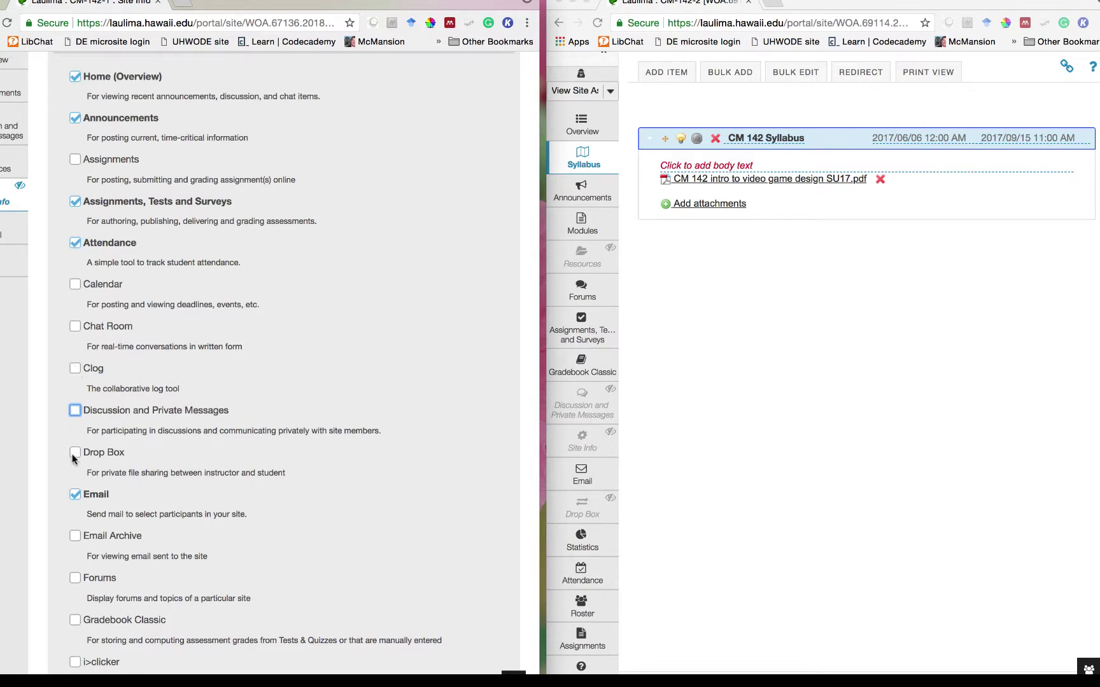
Step: Enable the Forums, Gradebook Classic and Lessons tools for CM-142-1
{"action": "scroll", "coordinate": [73, 461], "scroll_direction": "down", "scroll_amount": 4}
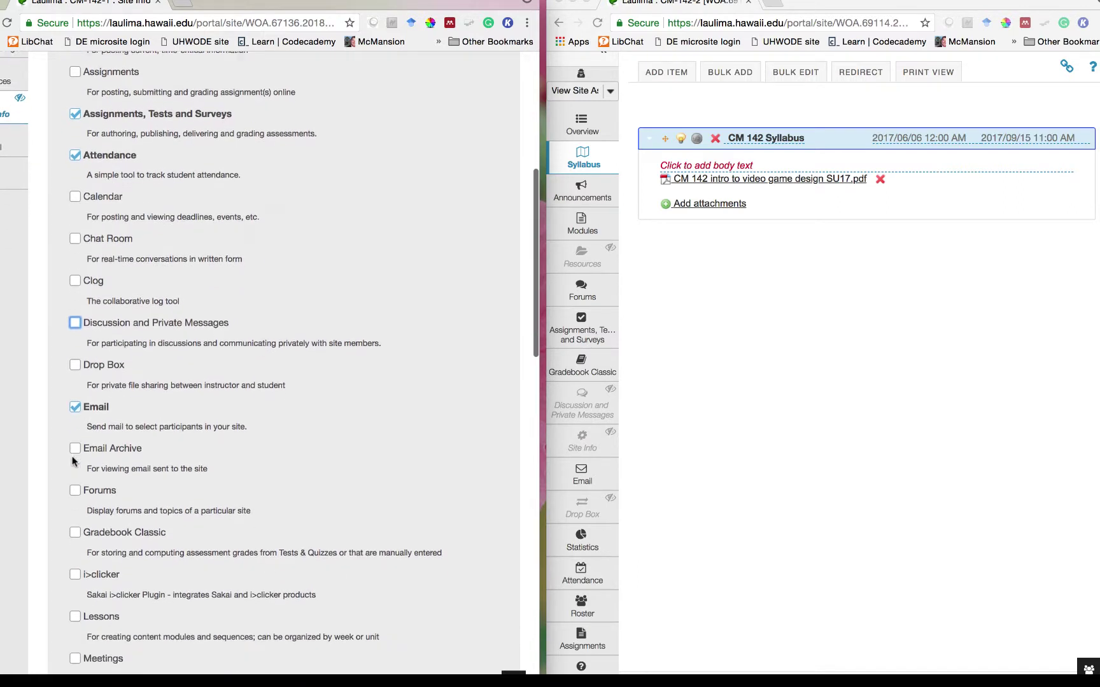
{"action": "left_click", "coordinate": [77, 466]}
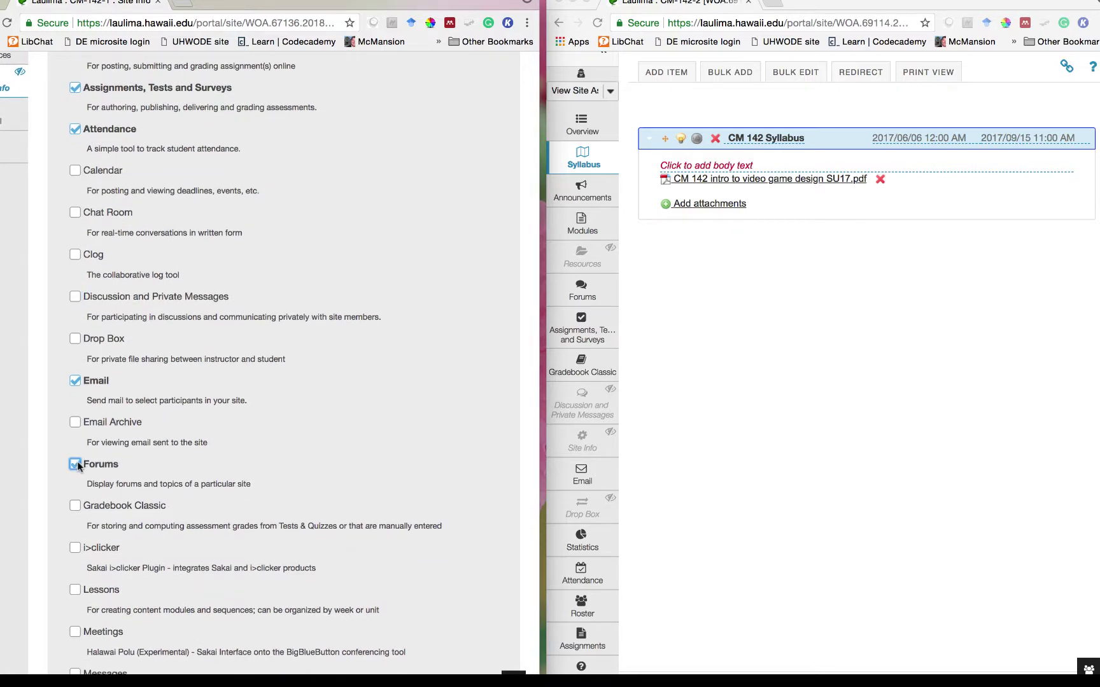
{"action": "scroll", "coordinate": [79, 512], "scroll_direction": "down", "scroll_amount": 2}
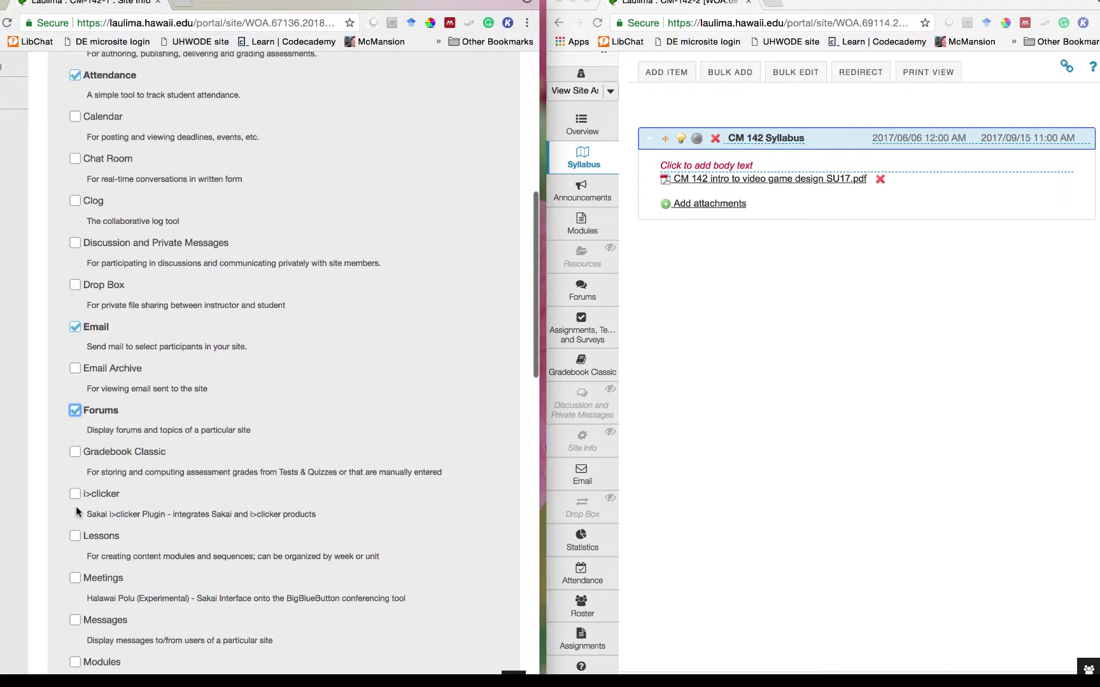
{"action": "left_click", "coordinate": [75, 452]}
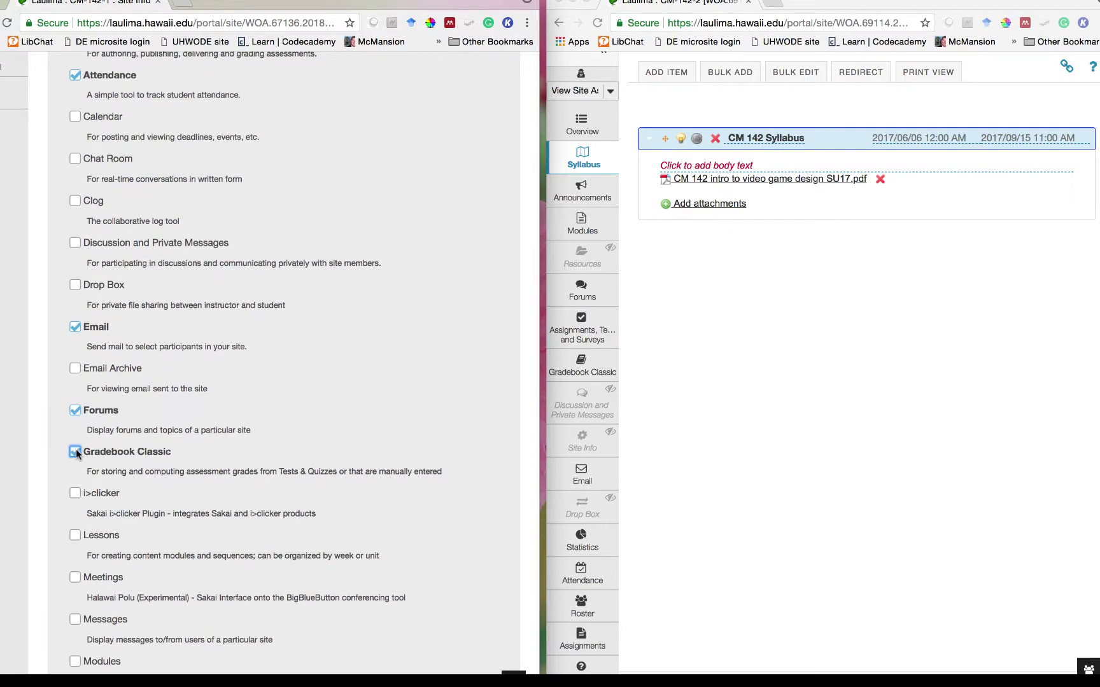
{"action": "left_click", "coordinate": [76, 535]}
Step: Add the Statistics and Syllabus tools and review the Selected tools list
{"action": "scroll", "coordinate": [73, 538], "scroll_direction": "down", "scroll_amount": 6}
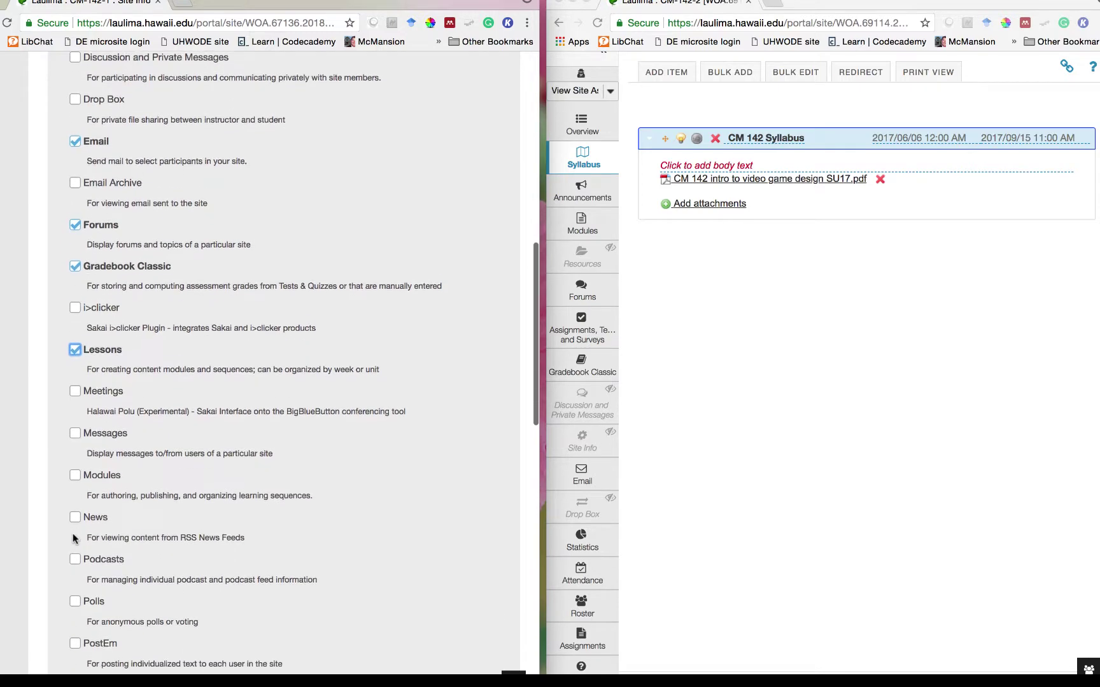
{"action": "scroll", "coordinate": [73, 539], "scroll_direction": "down", "scroll_amount": 5}
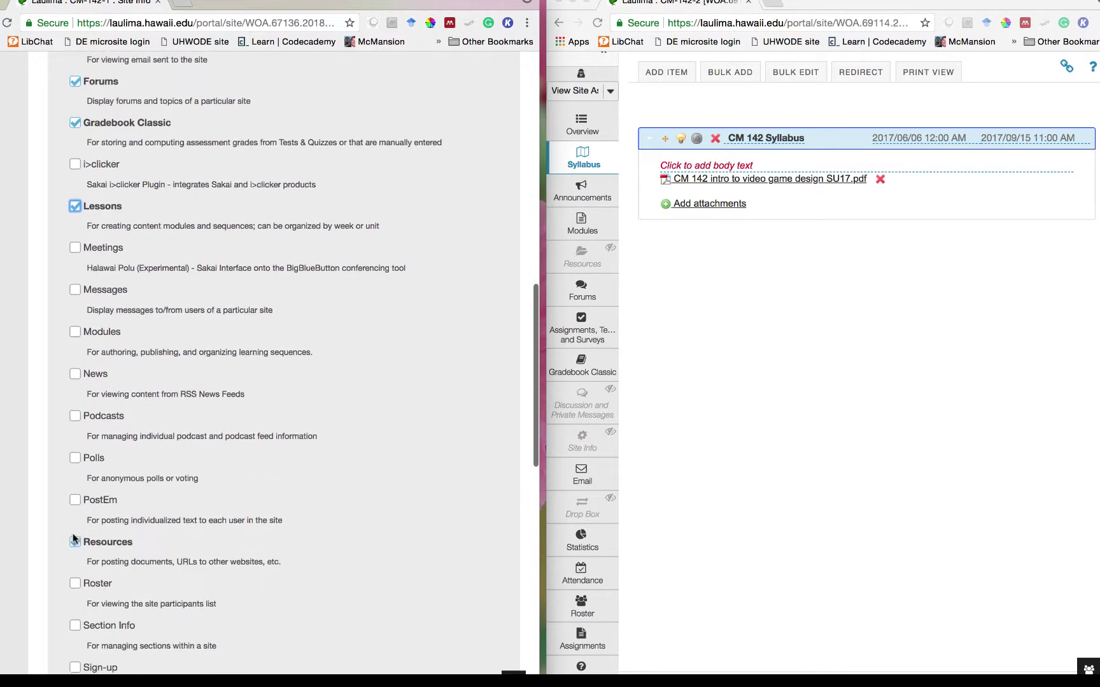
{"action": "scroll", "coordinate": [73, 538], "scroll_direction": "down", "scroll_amount": 4}
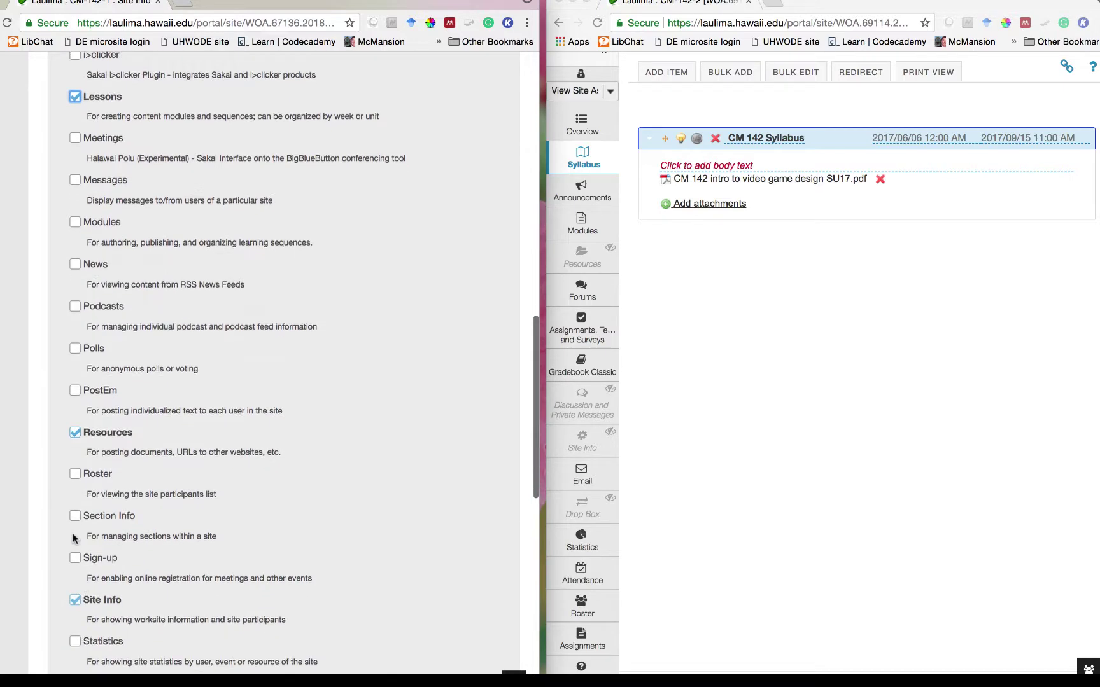
{"action": "scroll", "coordinate": [73, 539], "scroll_direction": "down", "scroll_amount": 2}
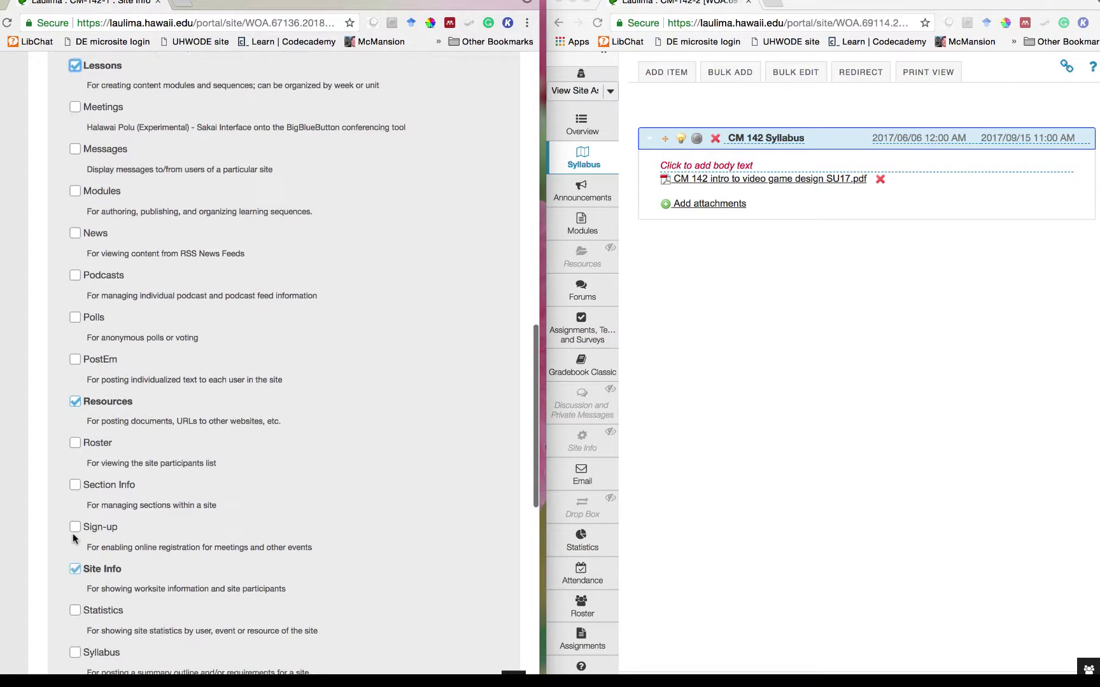
{"action": "left_click", "coordinate": [75, 604]}
{"action": "scroll", "coordinate": [75, 603], "scroll_direction": "down", "scroll_amount": 8}
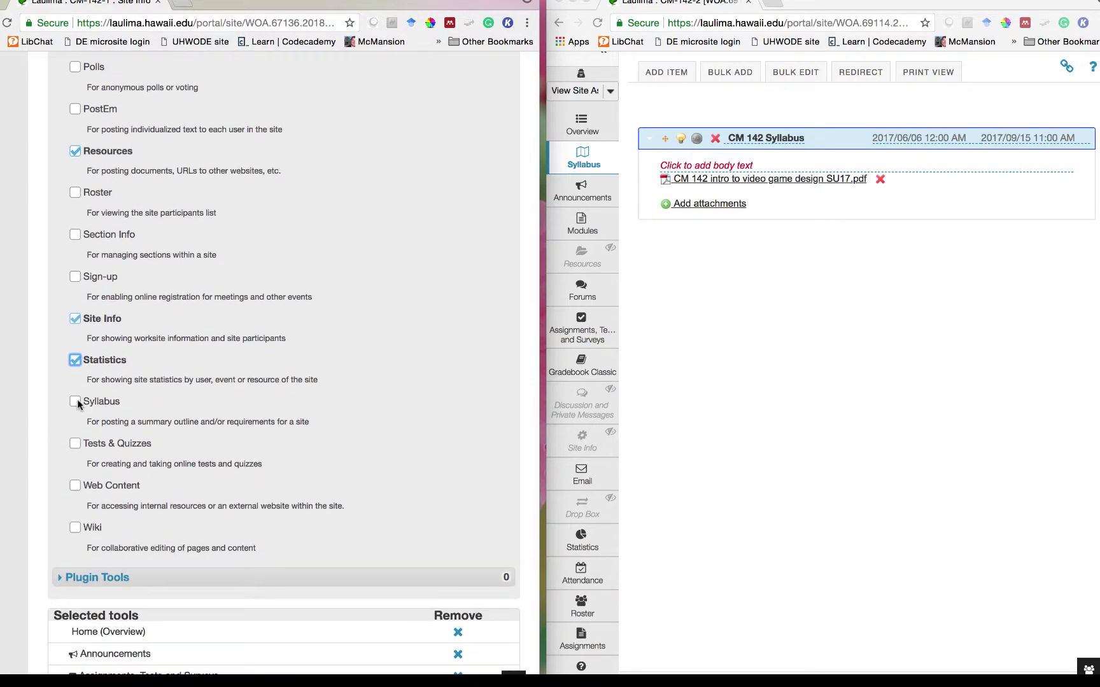
{"action": "left_click", "coordinate": [75, 402]}
{"action": "scroll", "coordinate": [48, 496], "scroll_direction": "down", "scroll_amount": 3}
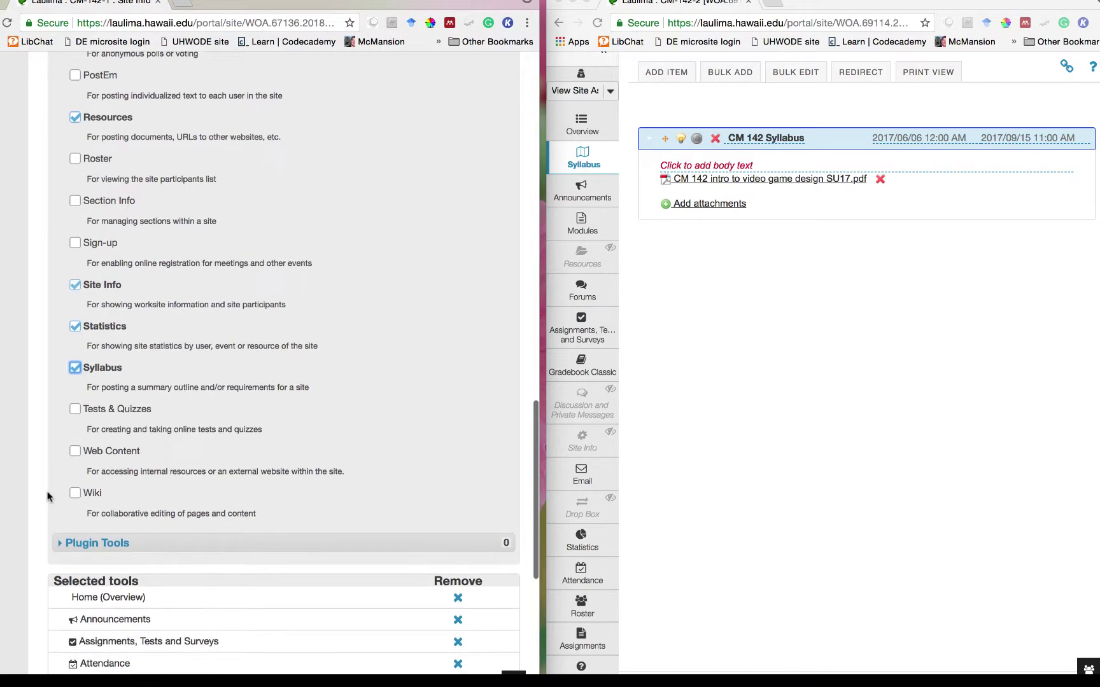
{"action": "scroll", "coordinate": [49, 496], "scroll_direction": "down", "scroll_amount": 10}
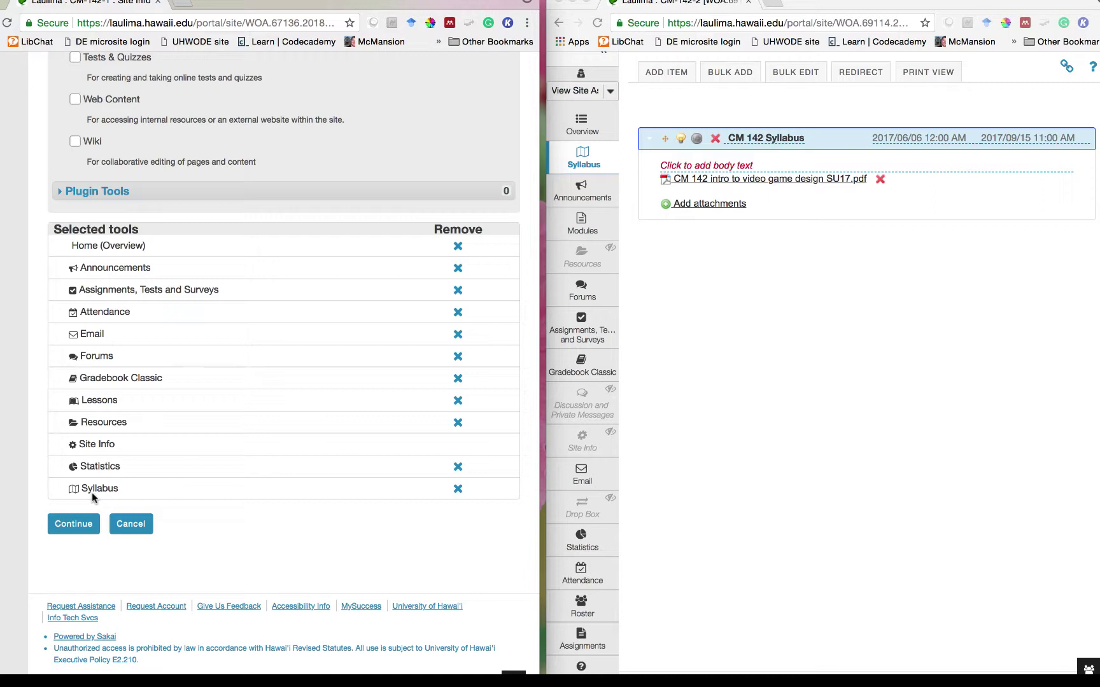
Step: Confirm the tool selection, keep the Lessons title, and finish saving the CM-142-1 tool changes
{"action": "left_click", "coordinate": [73, 524]}
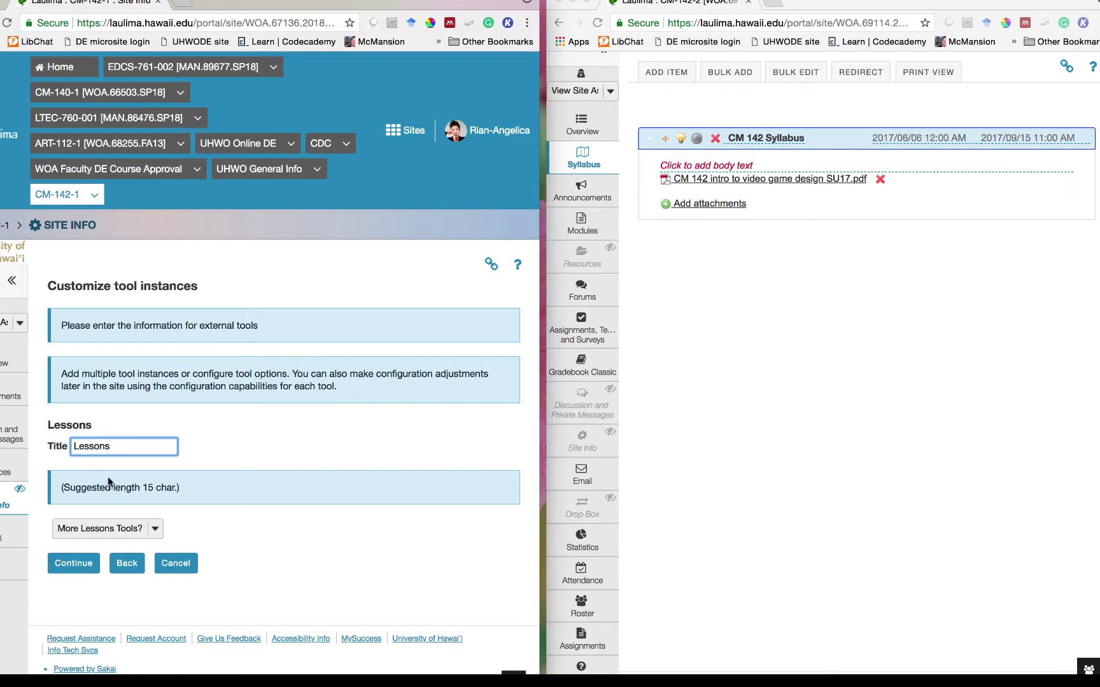
{"action": "left_click", "coordinate": [82, 569]}
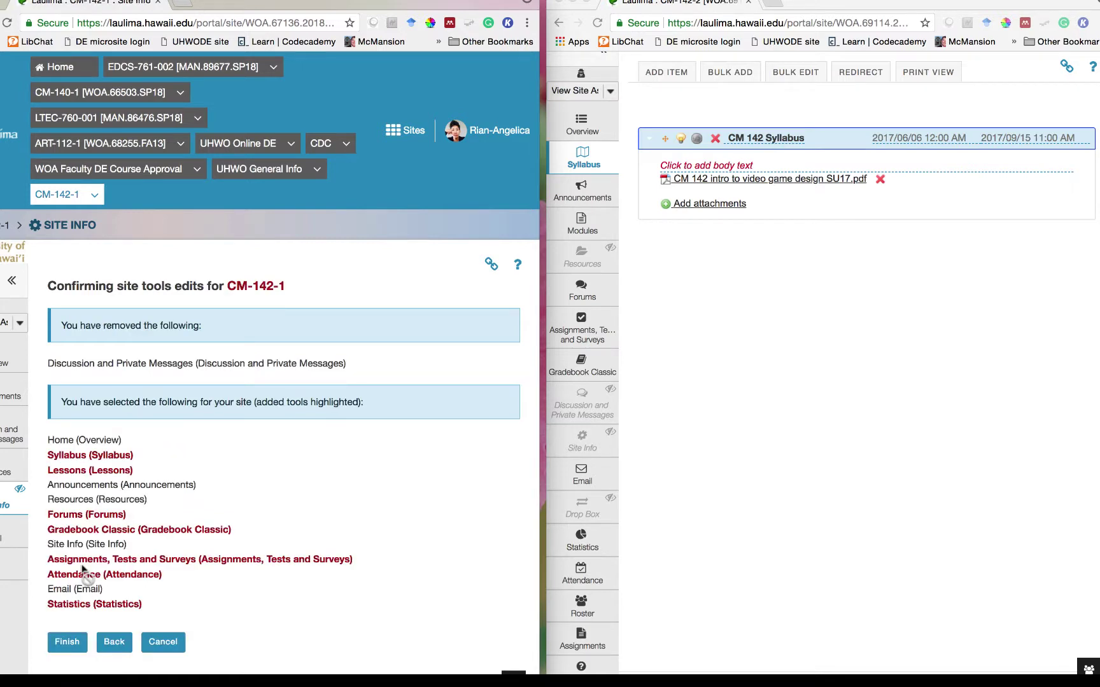
{"action": "left_click", "coordinate": [73, 644]}
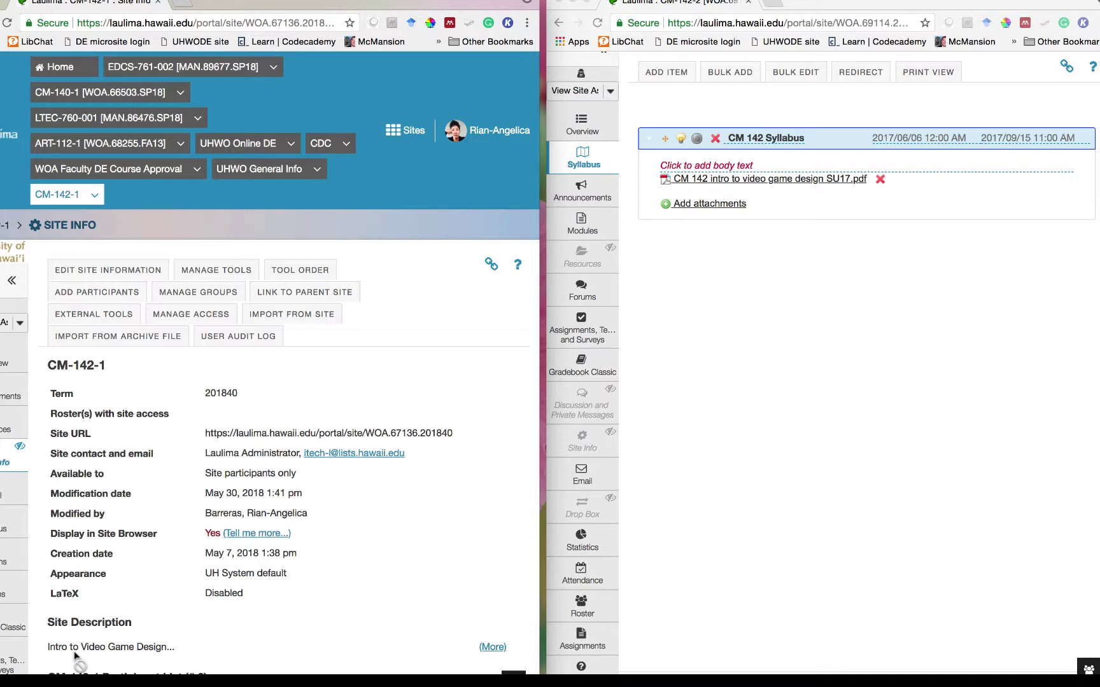
Step: Start Import from Site, choose to replace existing data, and select CM-142-2 [WOA.69114.SU17]
{"action": "left_click", "coordinate": [294, 316]}
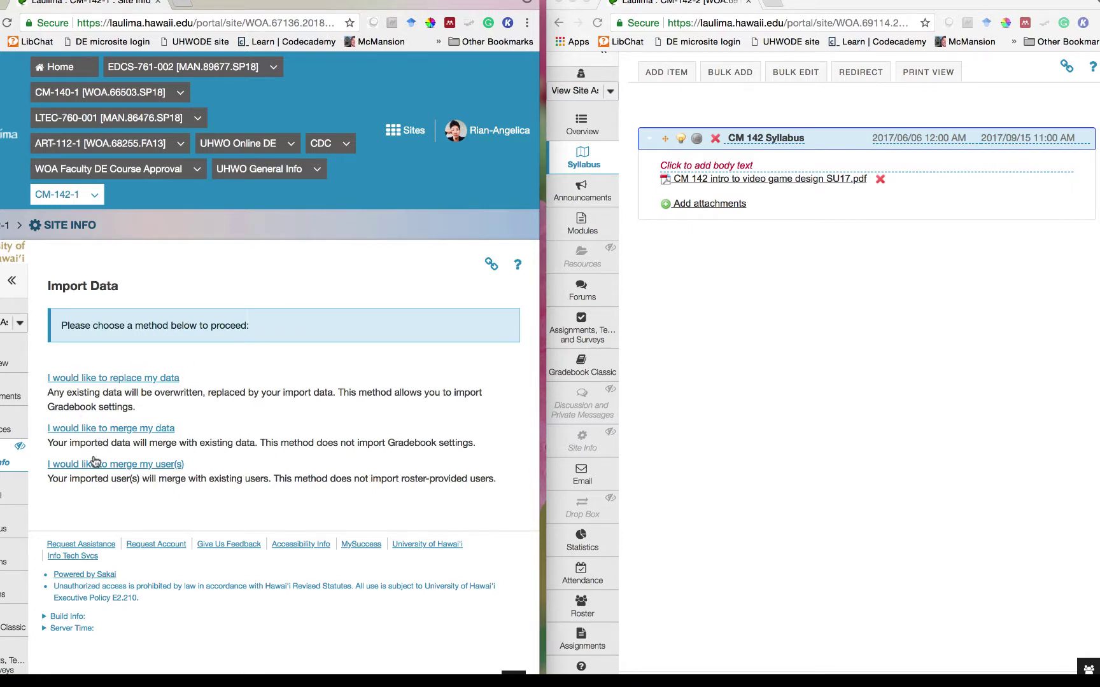
{"action": "left_click", "coordinate": [124, 380]}
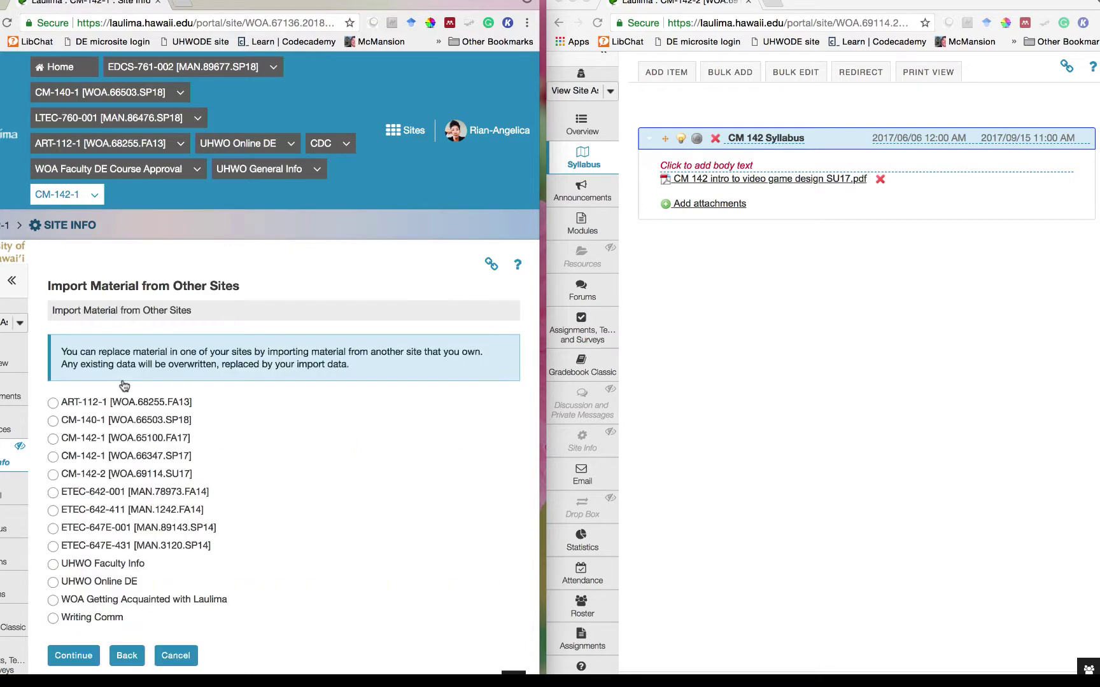
{"action": "scroll", "coordinate": [124, 385], "scroll_direction": "down", "scroll_amount": 4}
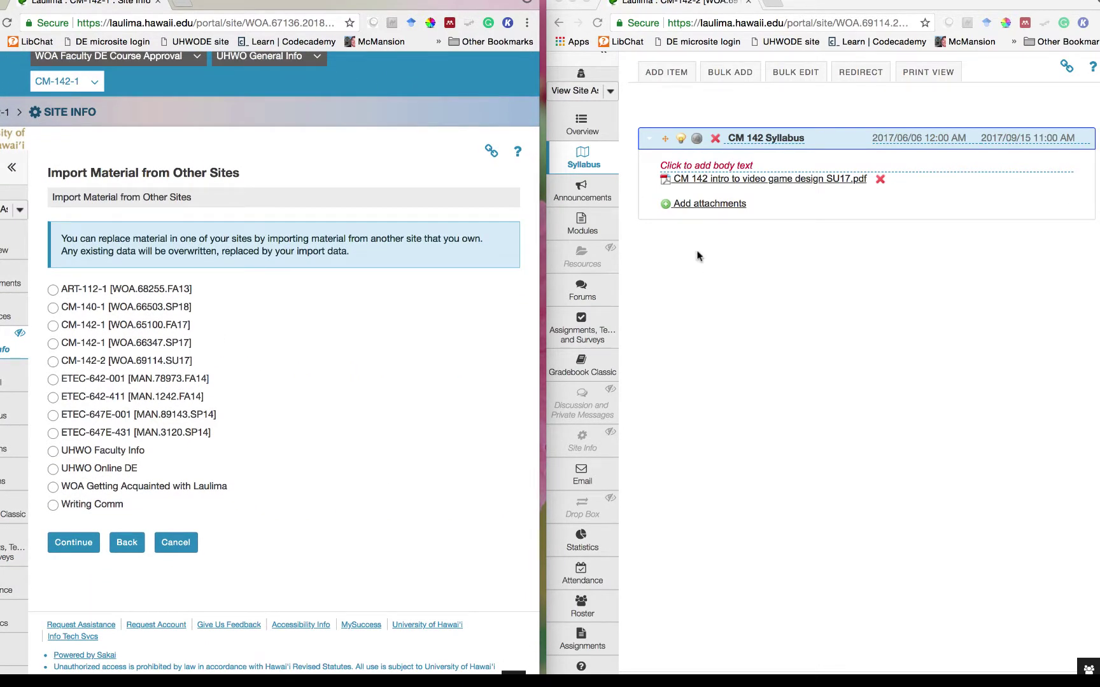
{"action": "scroll", "coordinate": [700, 254], "scroll_direction": "up", "scroll_amount": 6}
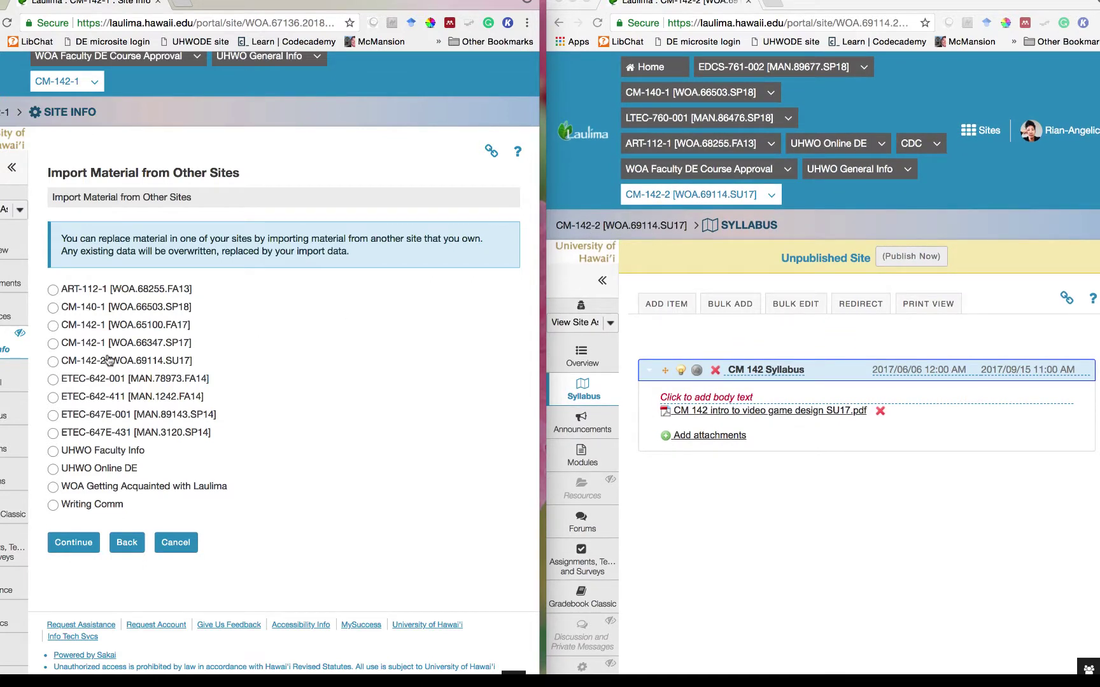
{"action": "left_click", "coordinate": [54, 362]}
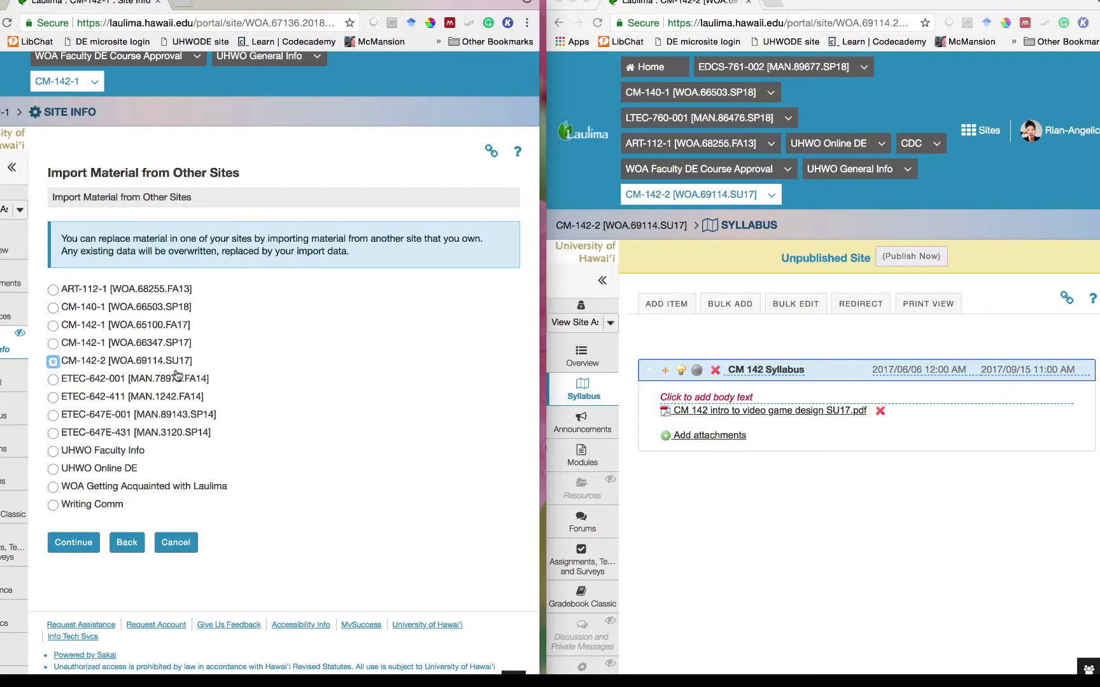
Step: Check Assignments, Tests and Surveys, Forums and Resources, and run the import
{"action": "left_click", "coordinate": [74, 543]}
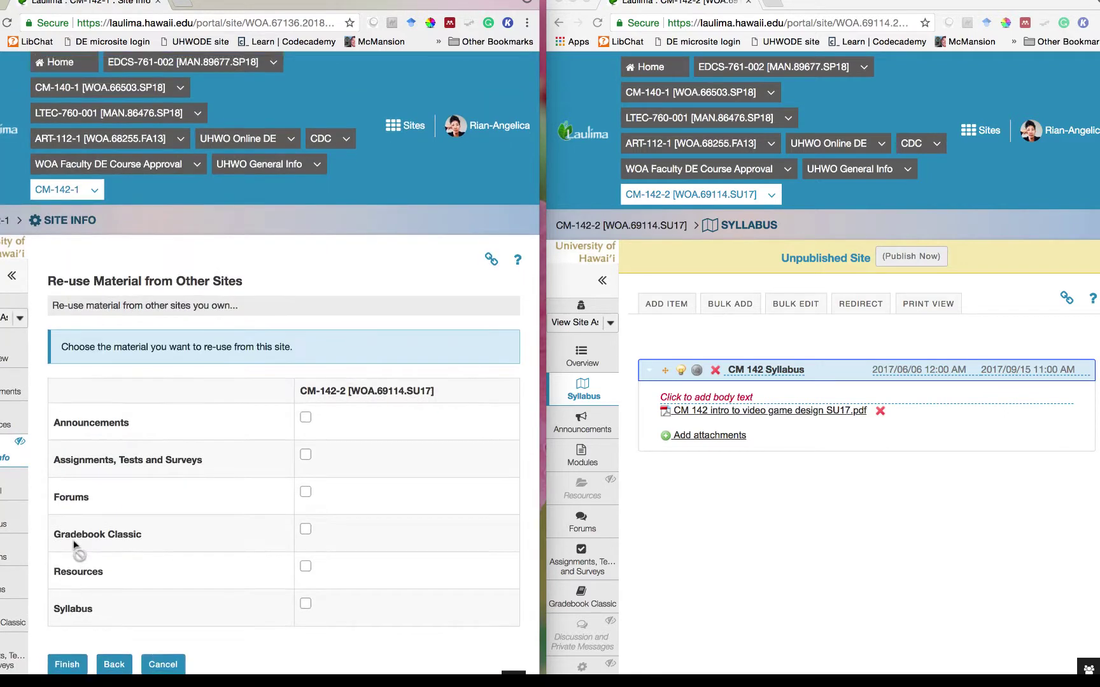
{"action": "scroll", "coordinate": [73, 544], "scroll_direction": "down", "scroll_amount": 5}
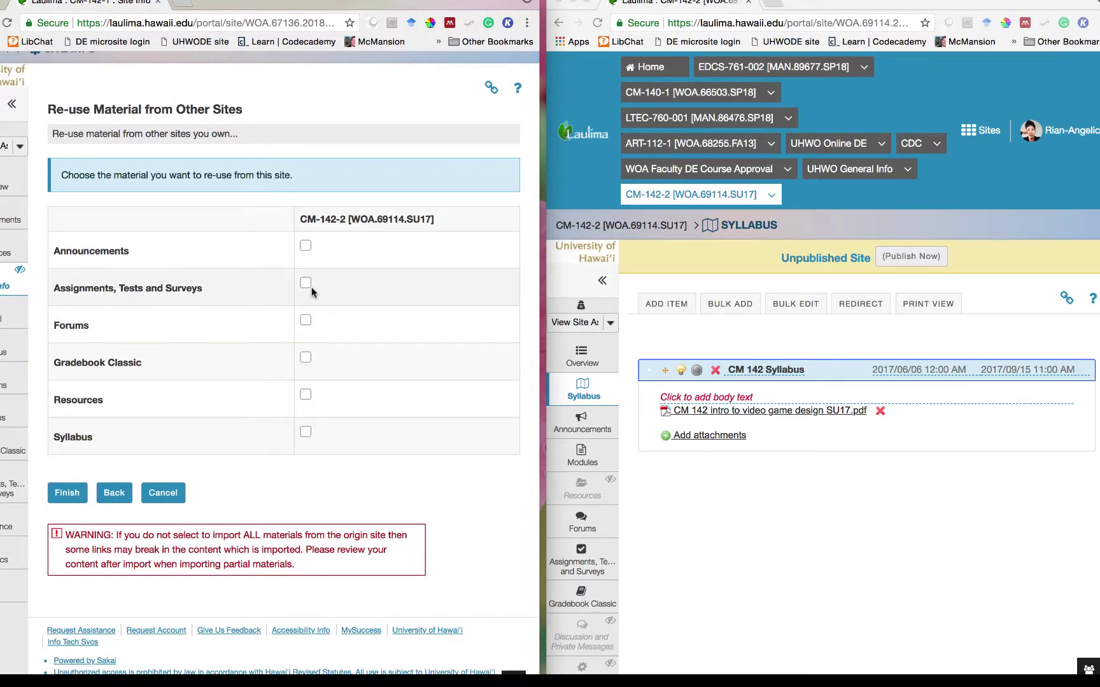
{"action": "left_click", "coordinate": [307, 284]}
{"action": "left_click", "coordinate": [306, 323]}
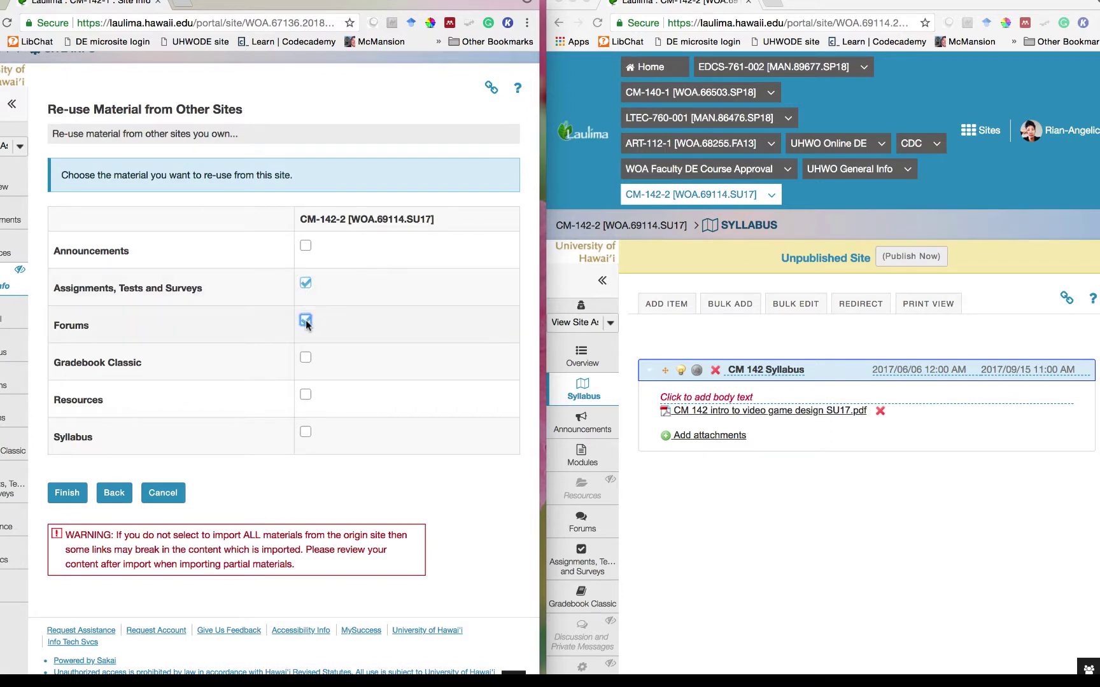
{"action": "left_click", "coordinate": [306, 395]}
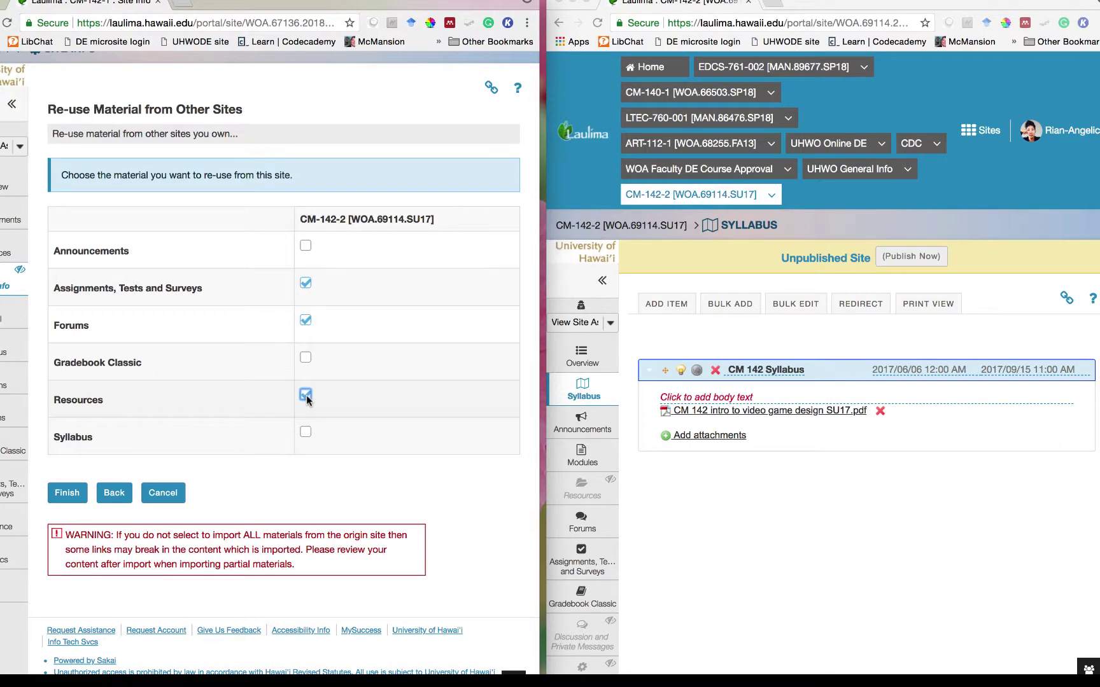
{"action": "left_click", "coordinate": [69, 497]}
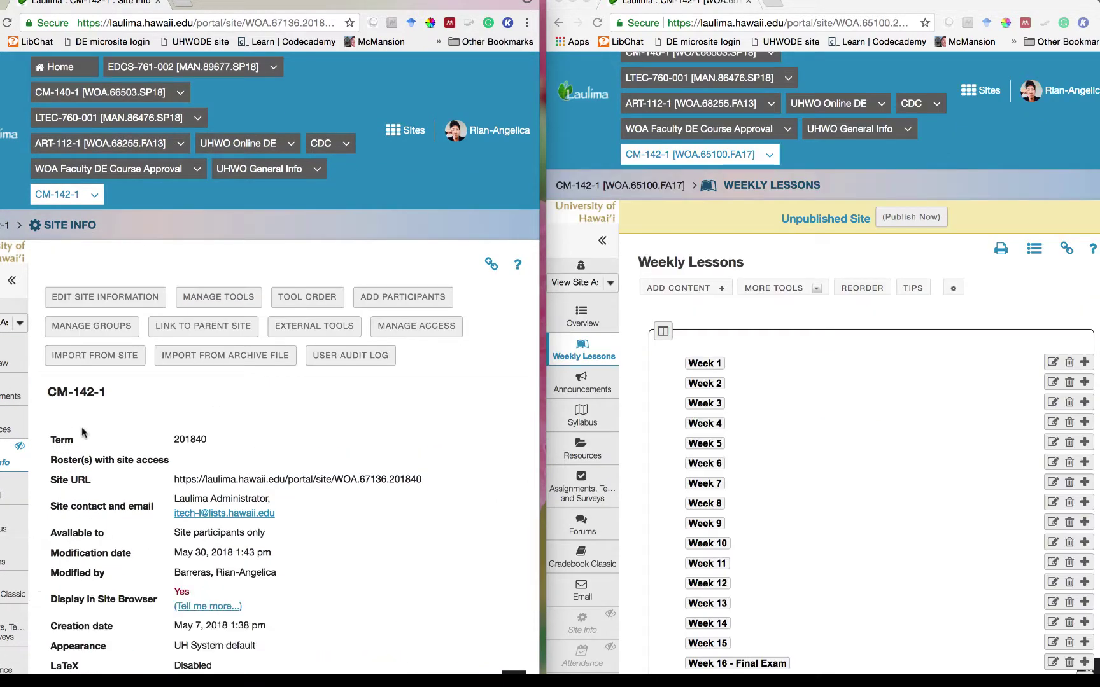
Step: Open CM-142-1's Syllabus page and scroll through it
{"action": "scroll", "coordinate": [87, 428], "scroll_direction": "down", "scroll_amount": 3}
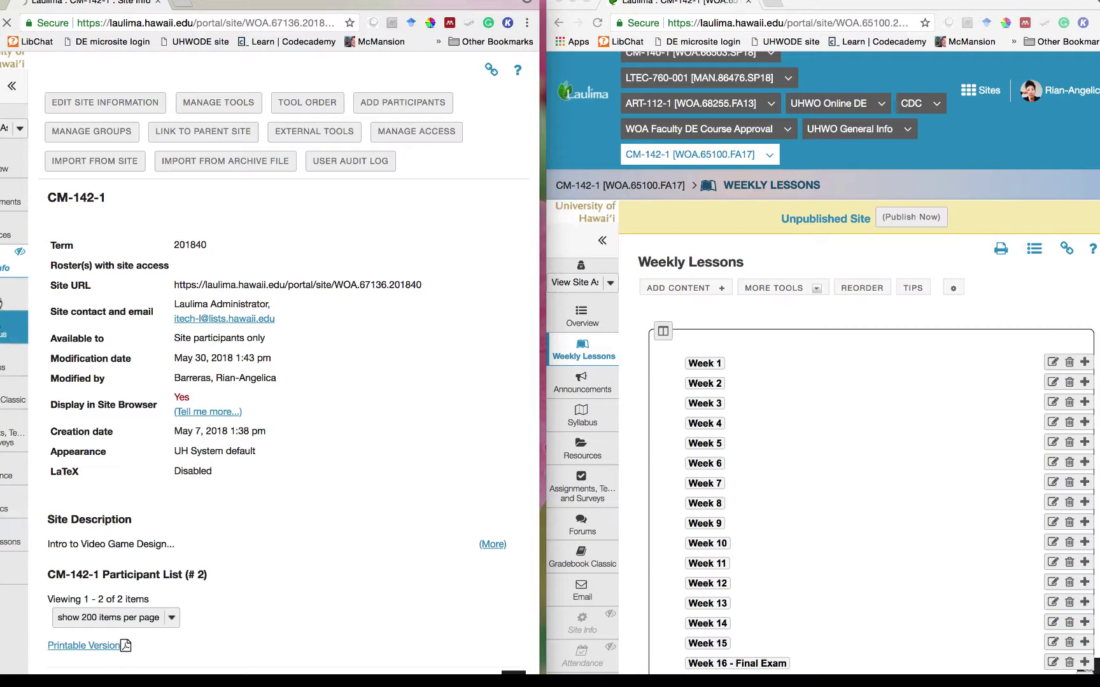
{"action": "left_click", "coordinate": [13, 334]}
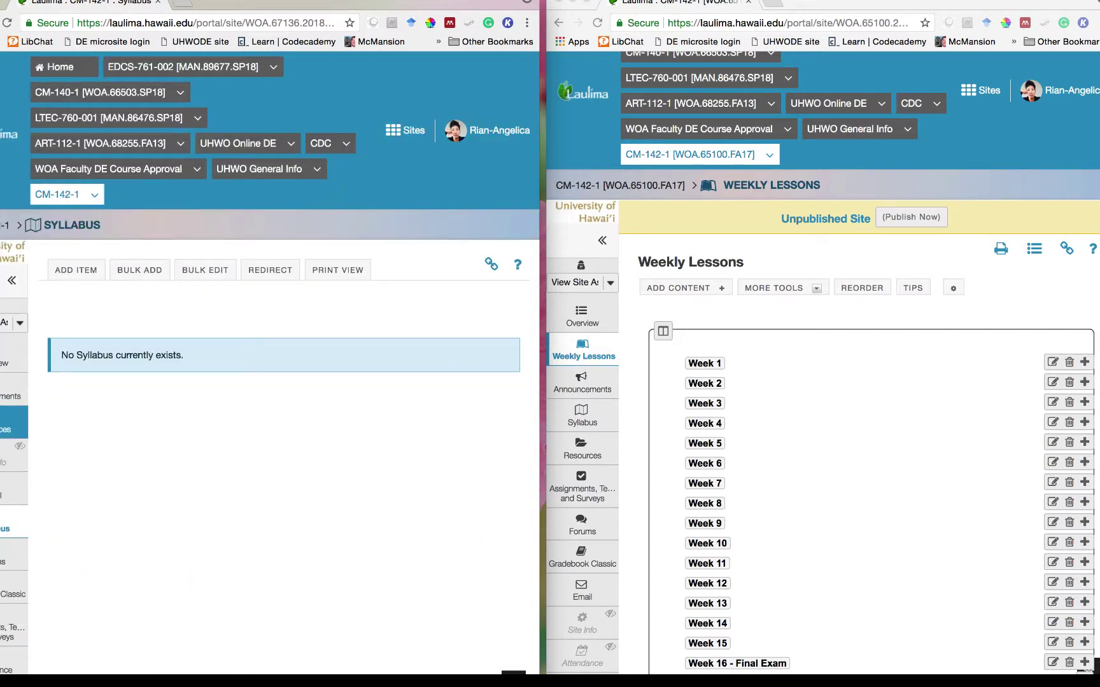
{"action": "scroll", "coordinate": [114, 344], "scroll_direction": "down", "scroll_amount": 5}
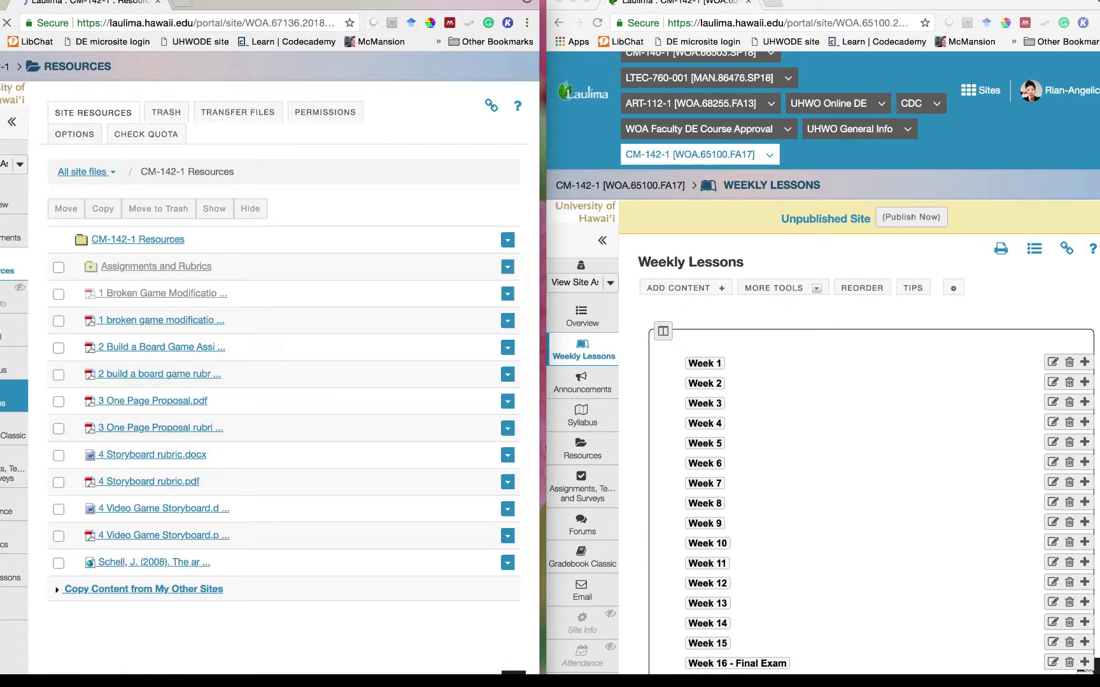
Step: Open CM-142-1's Forums and expand the descriptions of Discussions 4, 5 and 1
{"action": "left_click", "coordinate": [14, 396]}
{"action": "scroll", "coordinate": [185, 507], "scroll_direction": "down", "scroll_amount": 5}
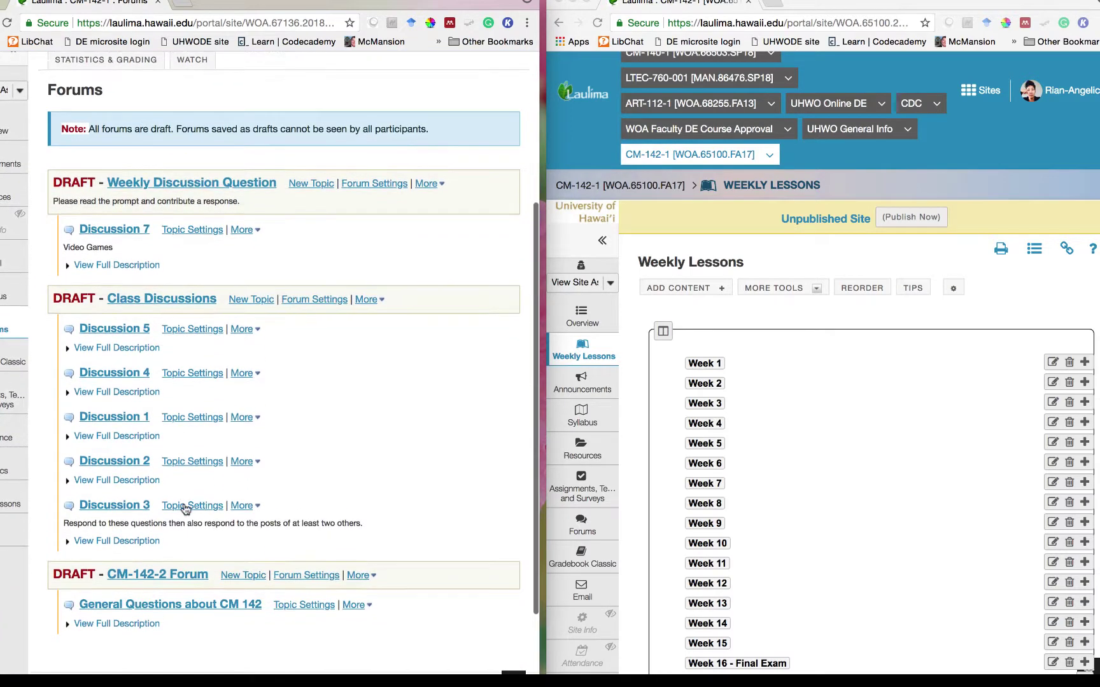
{"action": "left_click", "coordinate": [122, 394]}
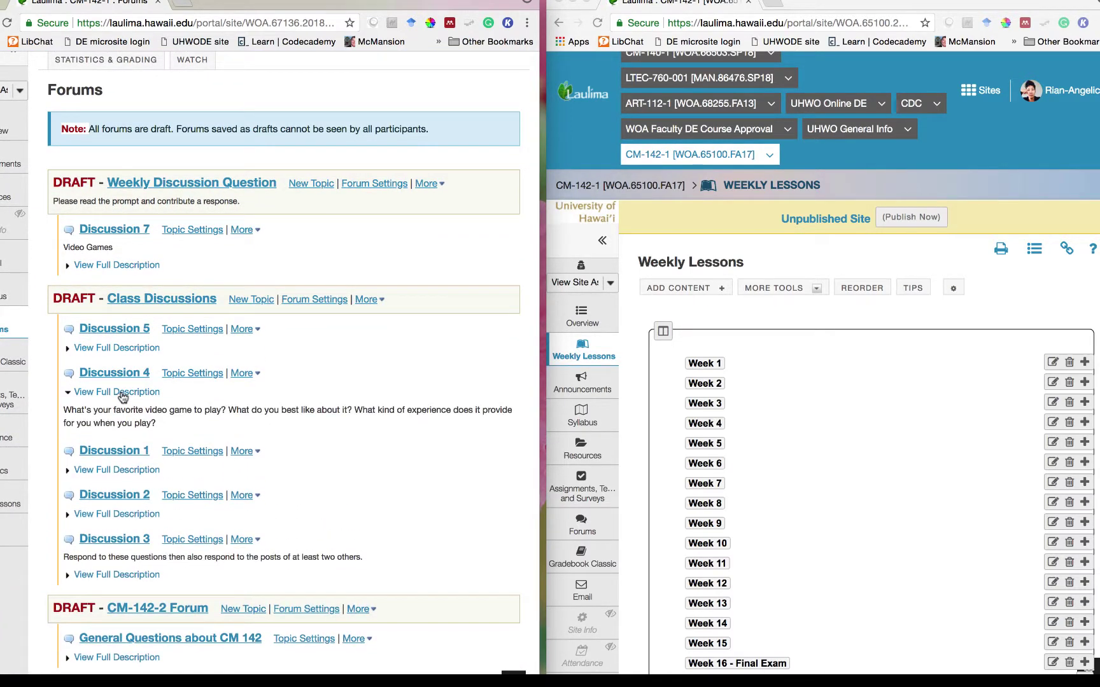
{"action": "left_click", "coordinate": [118, 348]}
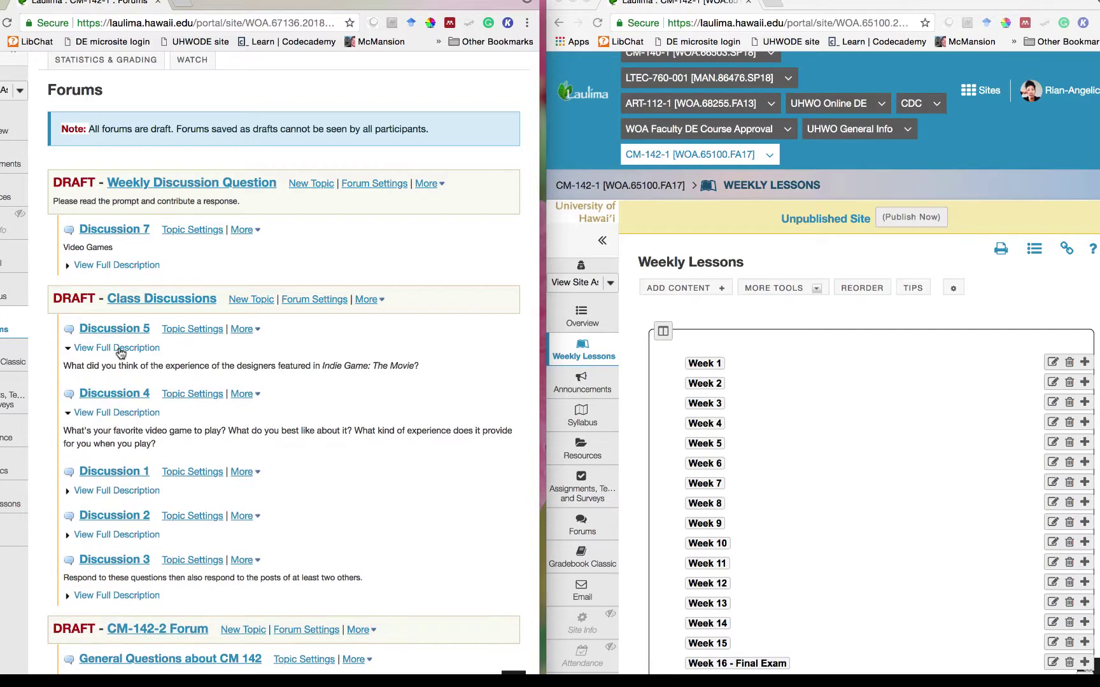
{"action": "left_click", "coordinate": [120, 490]}
{"action": "scroll", "coordinate": [120, 488], "scroll_direction": "down", "scroll_amount": 3}
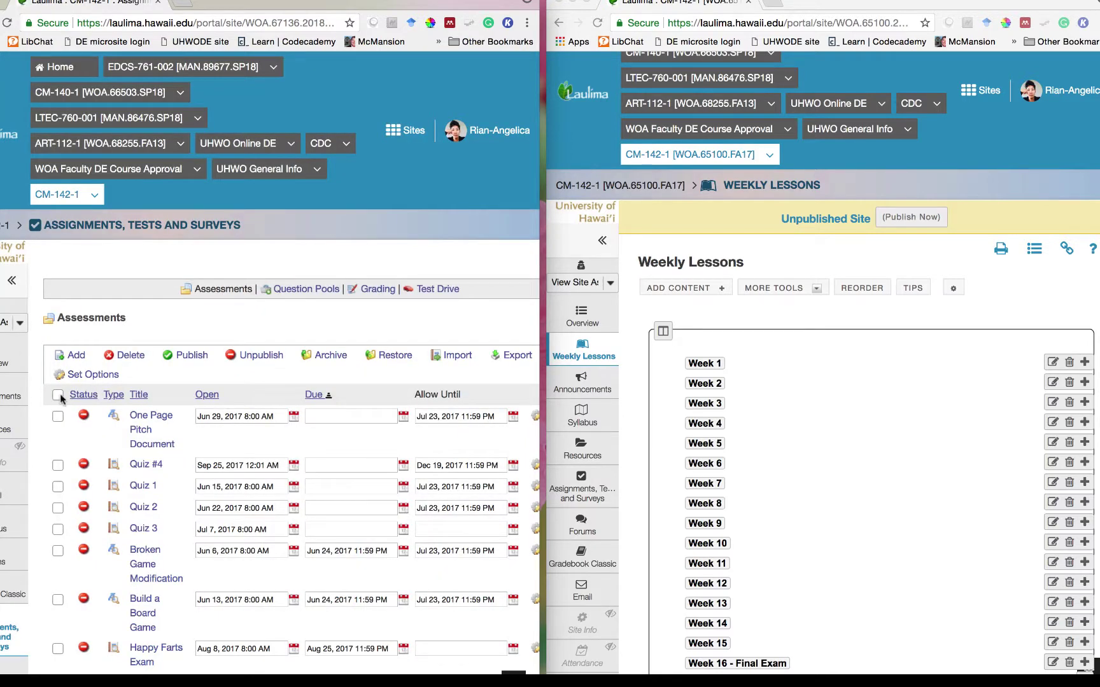
Step: Open Weekly Lessons' Week 1 and scroll through its agenda, Consumer Apps notes and introduction video
{"action": "scroll", "coordinate": [61, 404], "scroll_direction": "down", "scroll_amount": 5}
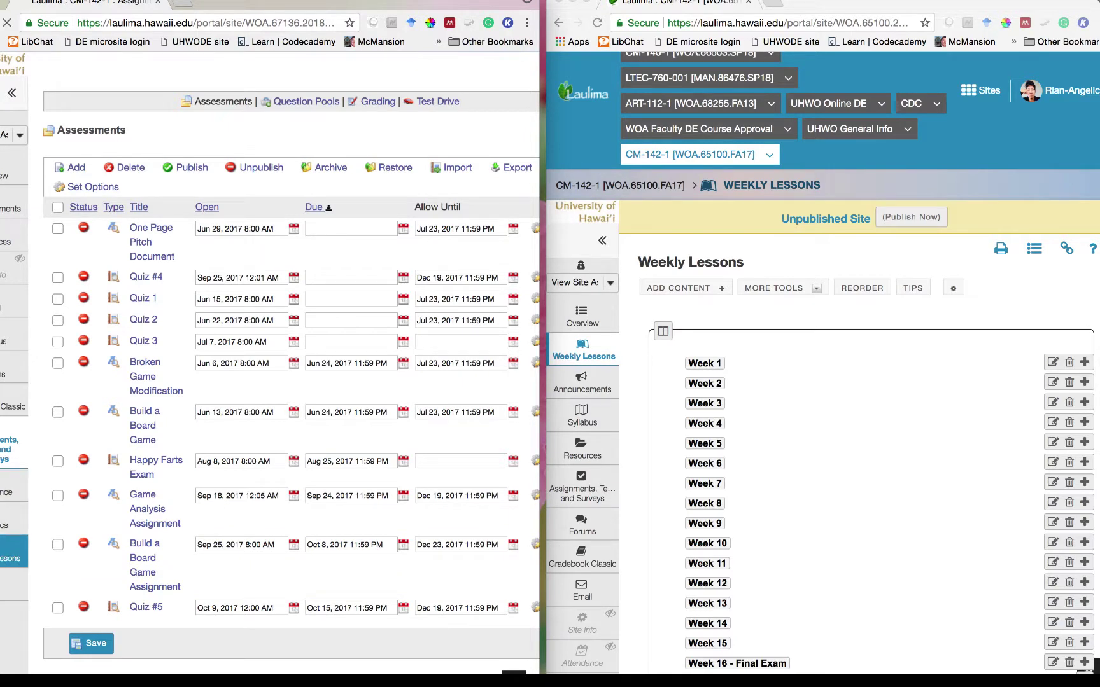
{"action": "left_click", "coordinate": [14, 558]}
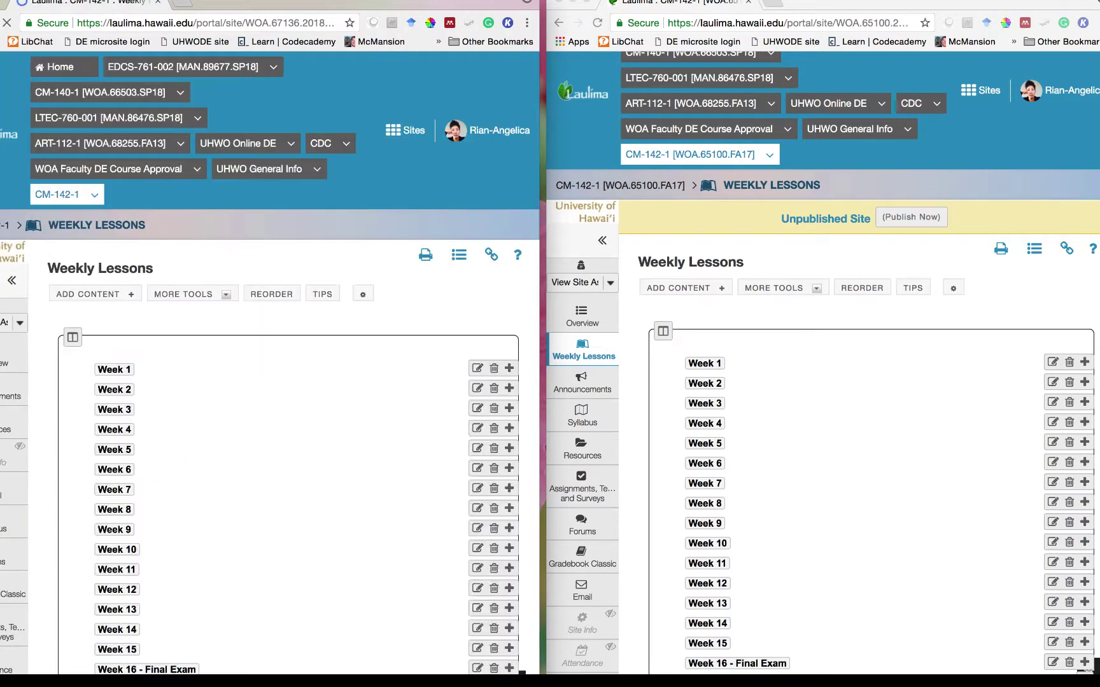
{"action": "left_click", "coordinate": [113, 371]}
{"action": "scroll", "coordinate": [113, 378], "scroll_direction": "down", "scroll_amount": 5}
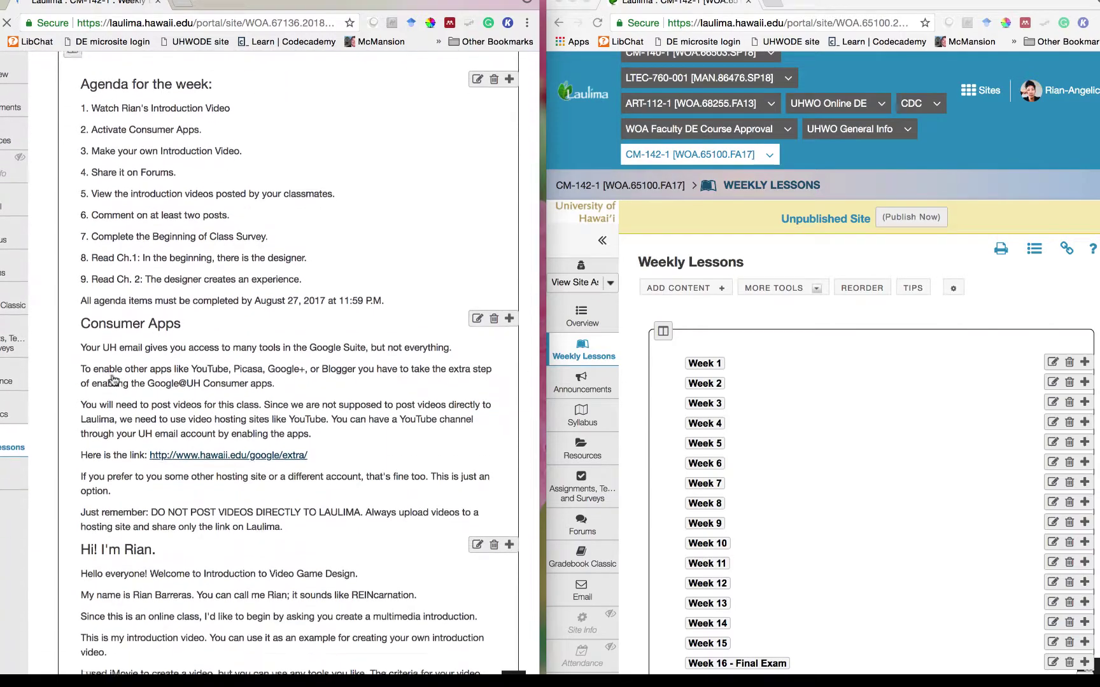
{"action": "scroll", "coordinate": [113, 380], "scroll_direction": "down", "scroll_amount": 10}
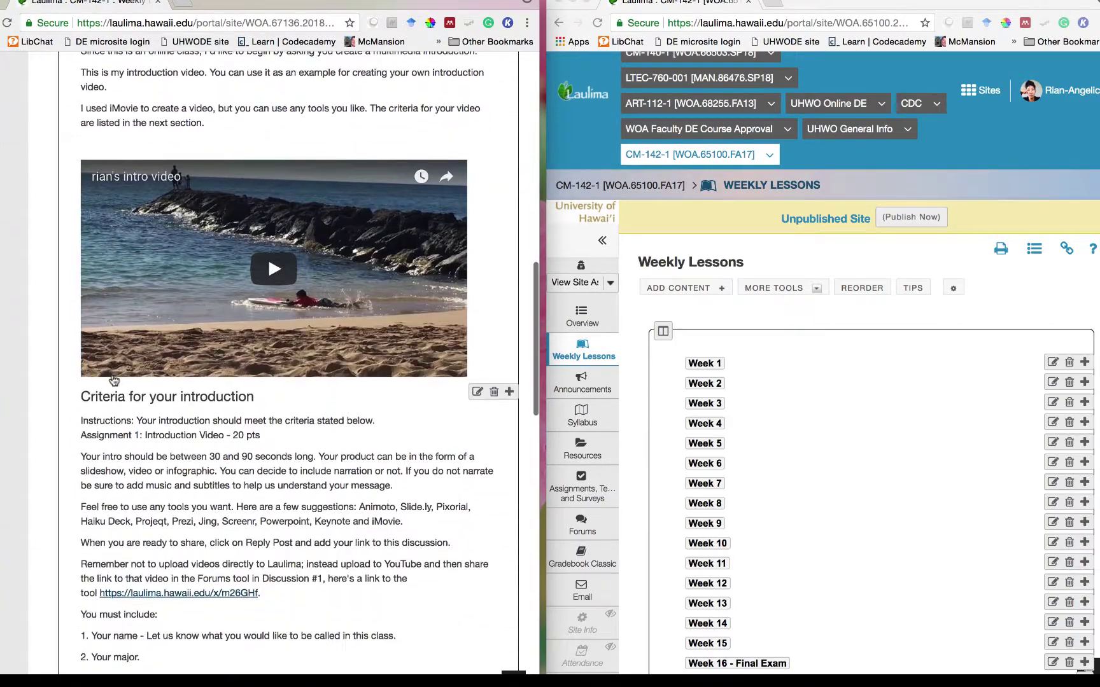
{"action": "scroll", "coordinate": [113, 380], "scroll_direction": "down", "scroll_amount": 6}
{"action": "scroll", "coordinate": [113, 380], "scroll_direction": "up", "scroll_amount": 10}
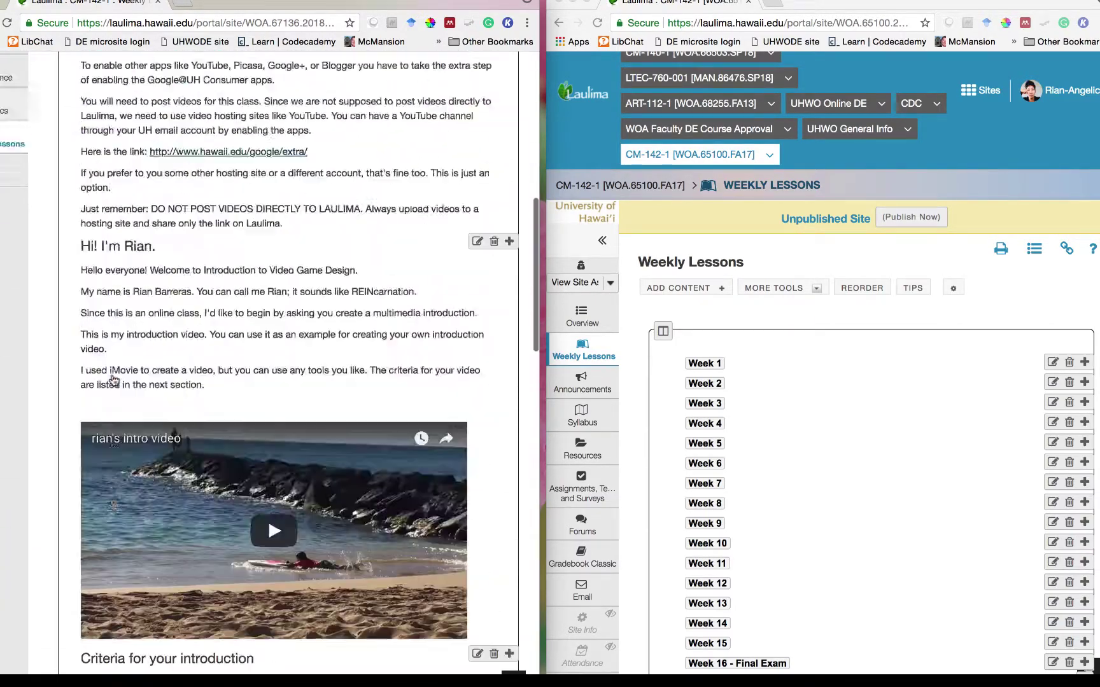
{"action": "scroll", "coordinate": [113, 380], "scroll_direction": "up", "scroll_amount": 10}
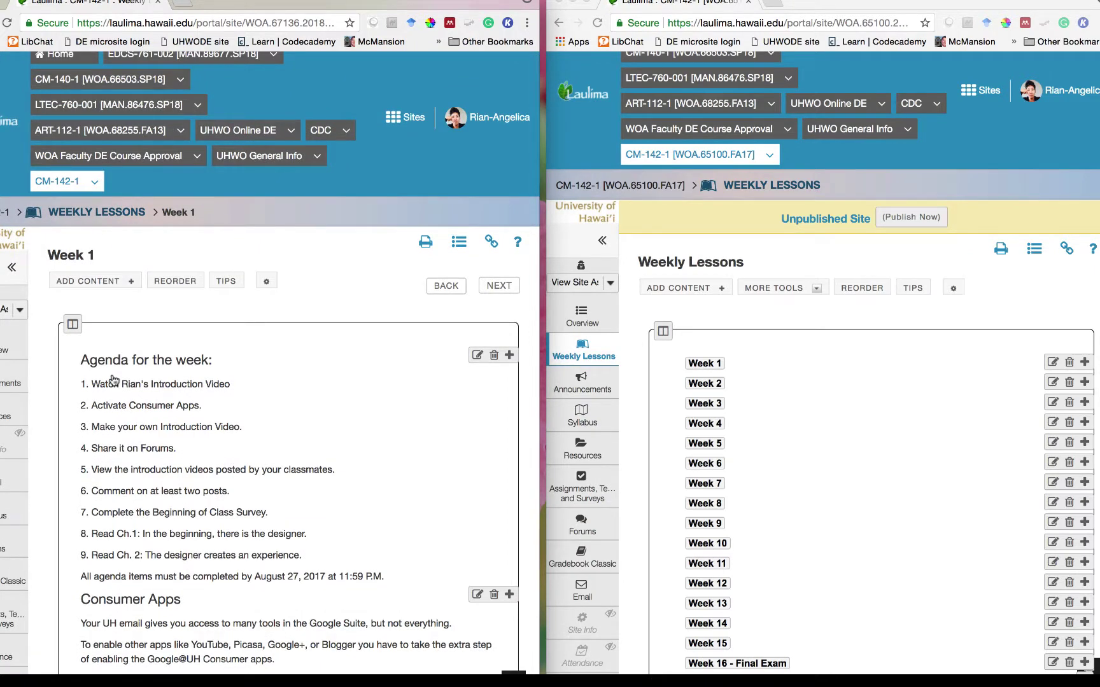